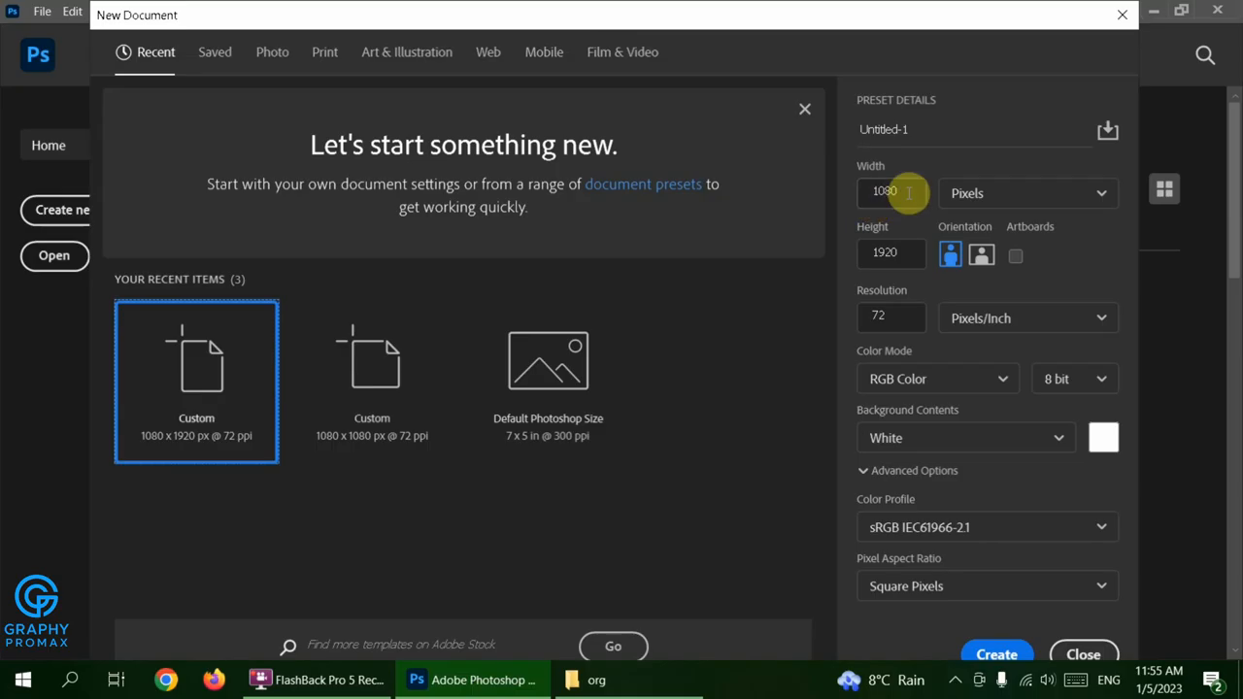
Step: Create a new 1080 × 1080 pixel document at 72 pixels/inch and dismiss the preset syncing notice
left_click(885, 252)
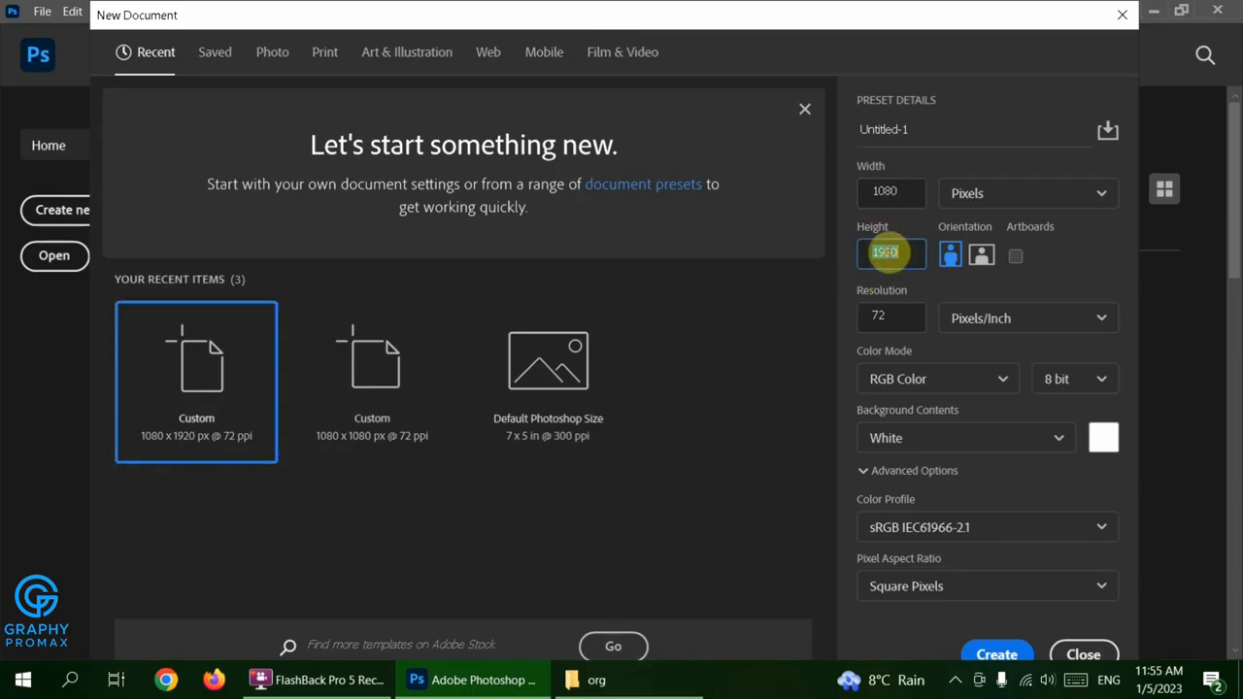
type("1080")
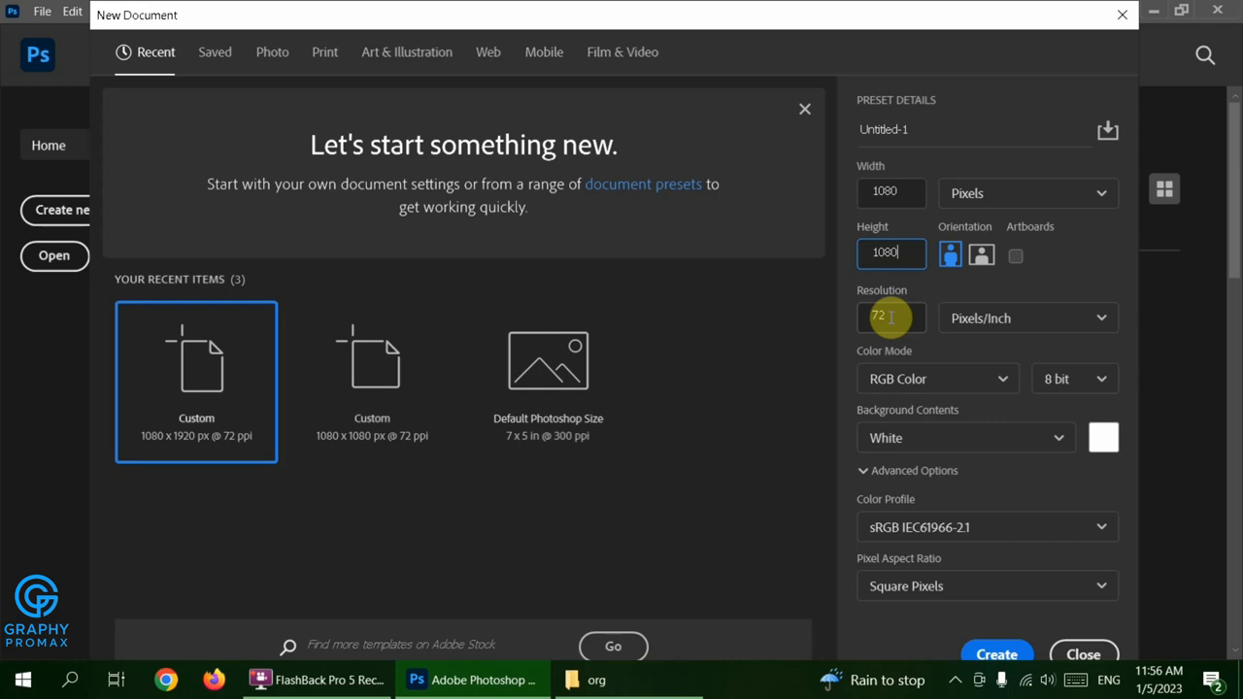
double_click(891, 316)
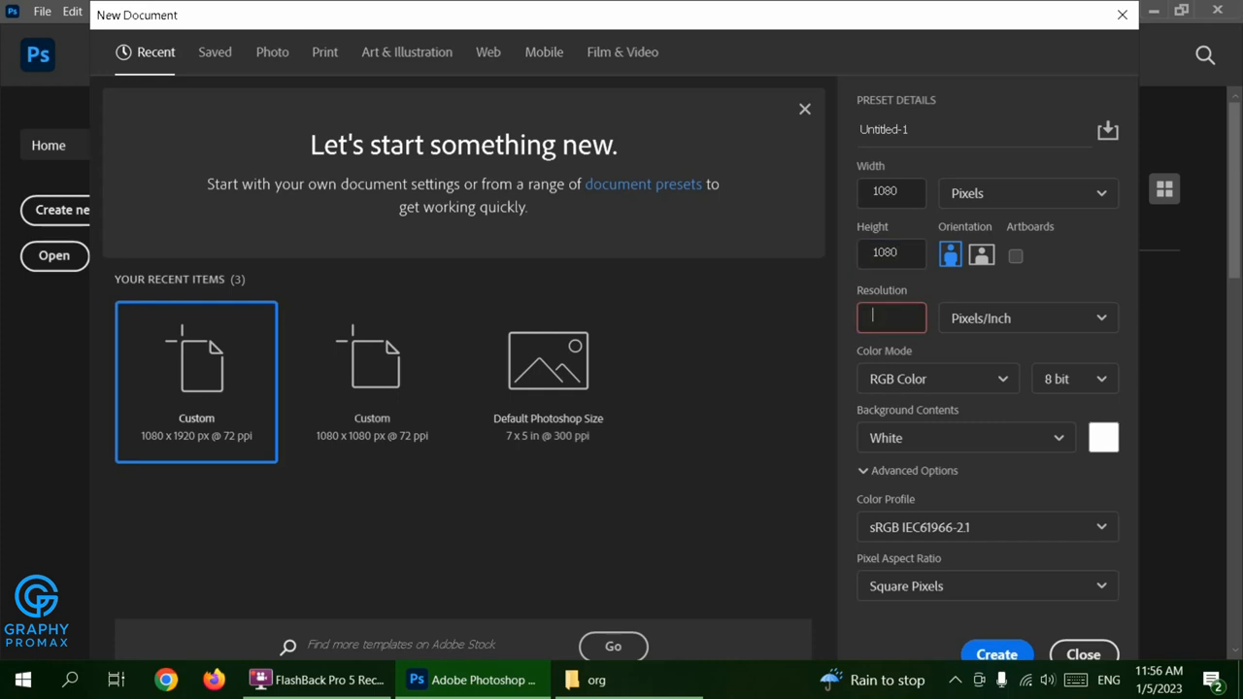
type("300")
key("BackSpace")
key("BackSpace")
key("BackSpace")
type("72")
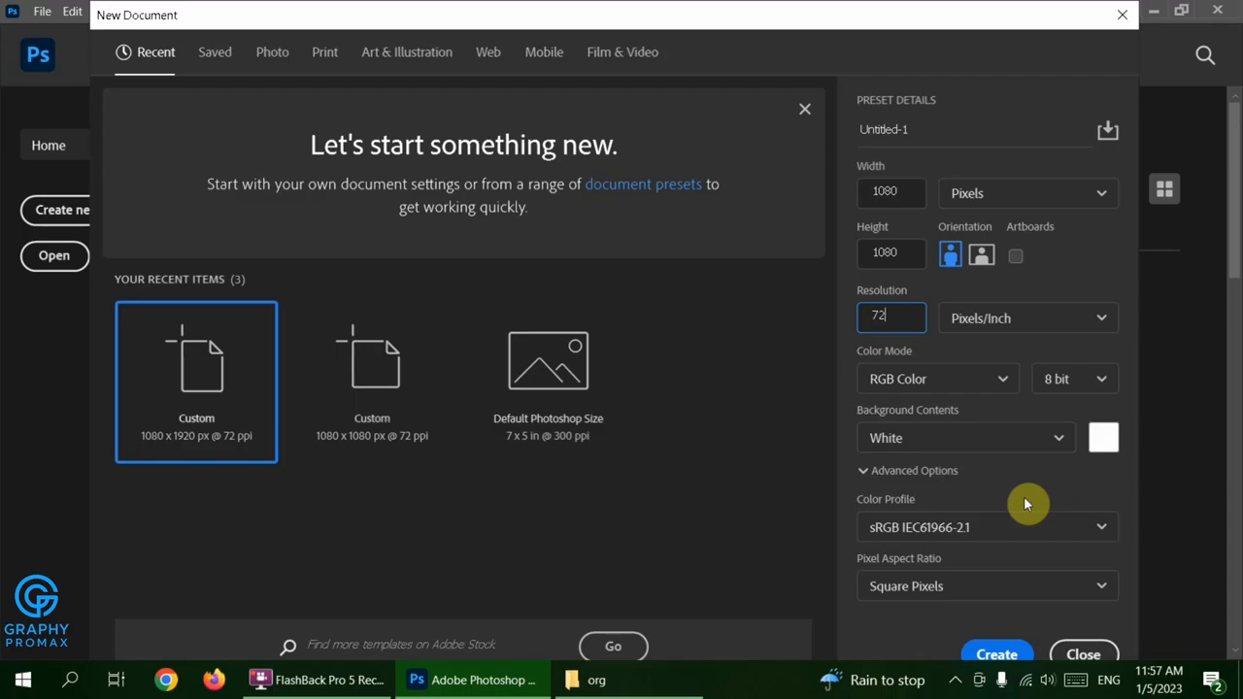
left_click(988, 656)
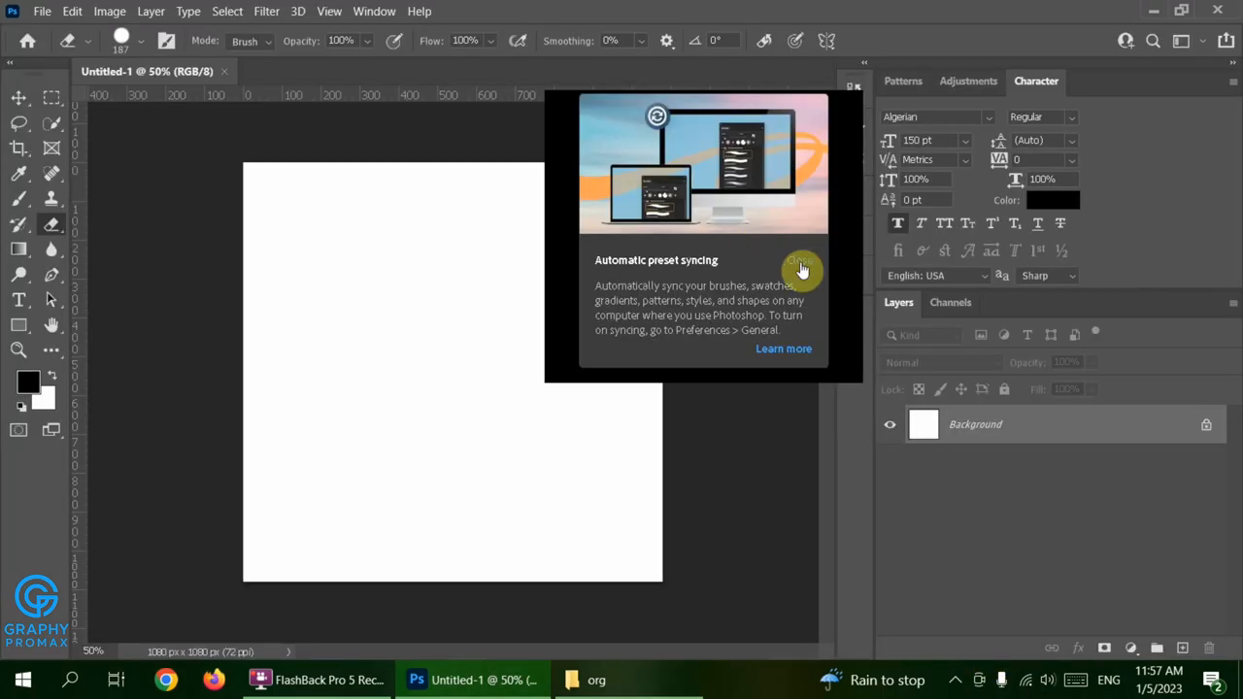
left_click(801, 269)
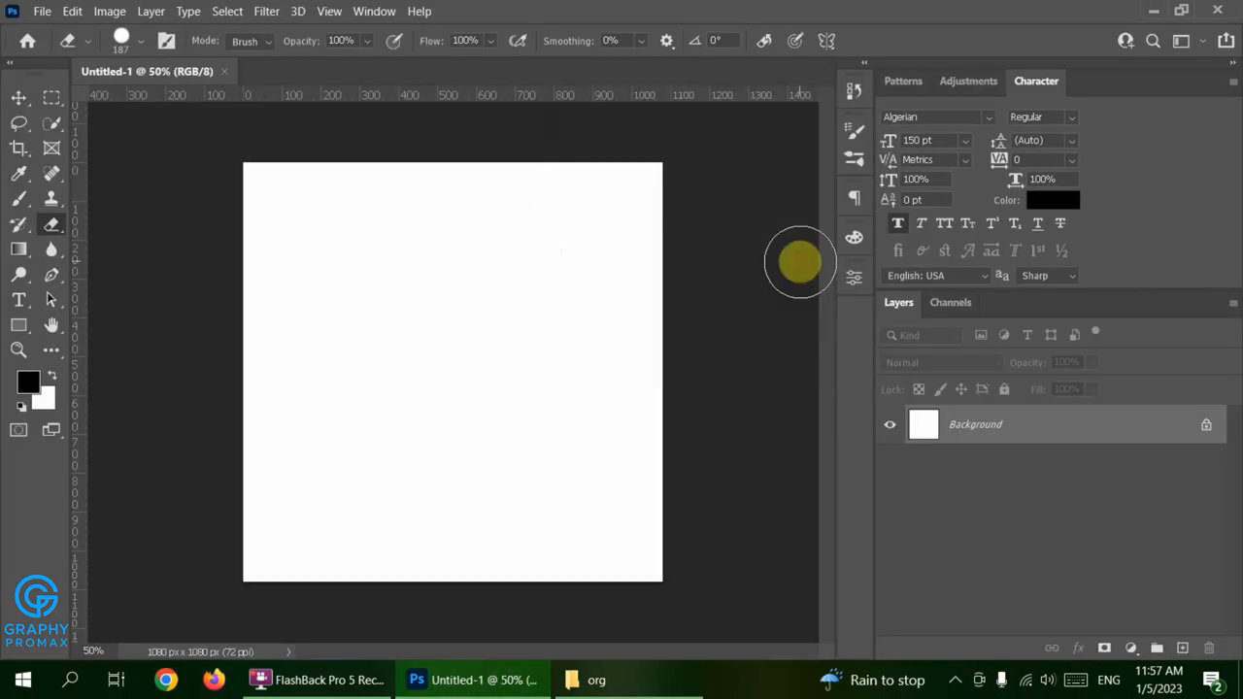
Step: Draw a tall black rectangle about 195 × 815 px near the canvas's left edge and round its corners fully
double_click(51, 323)
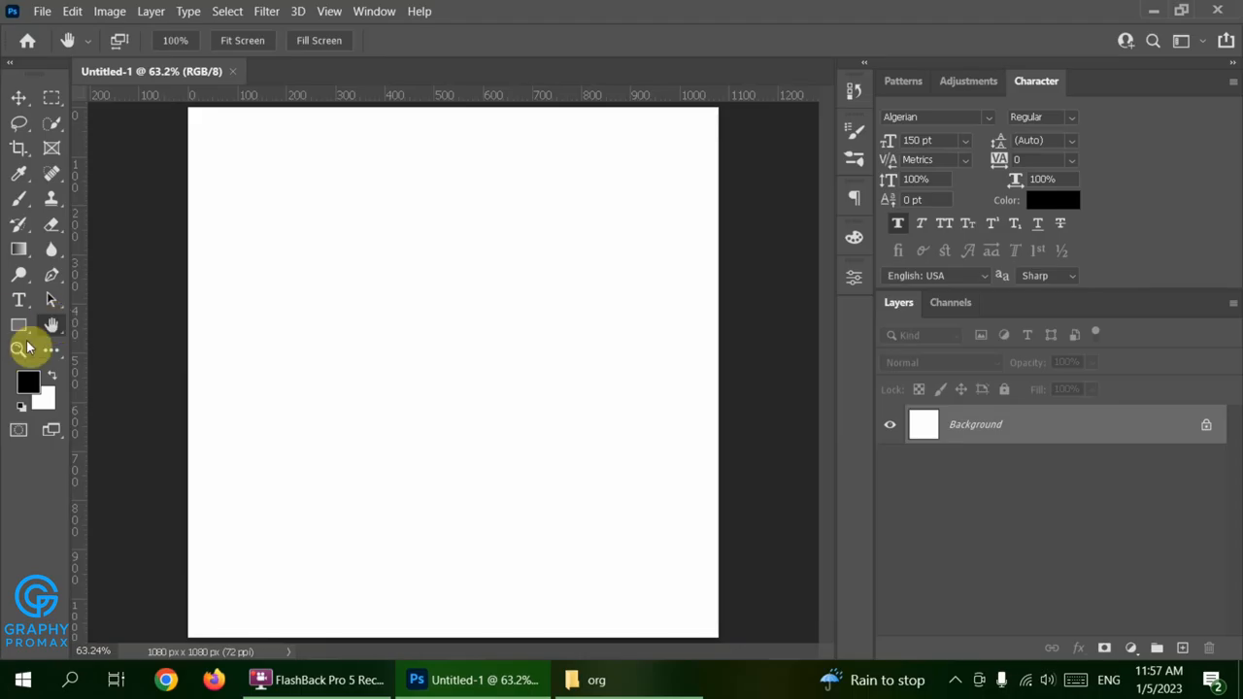
left_click(21, 334)
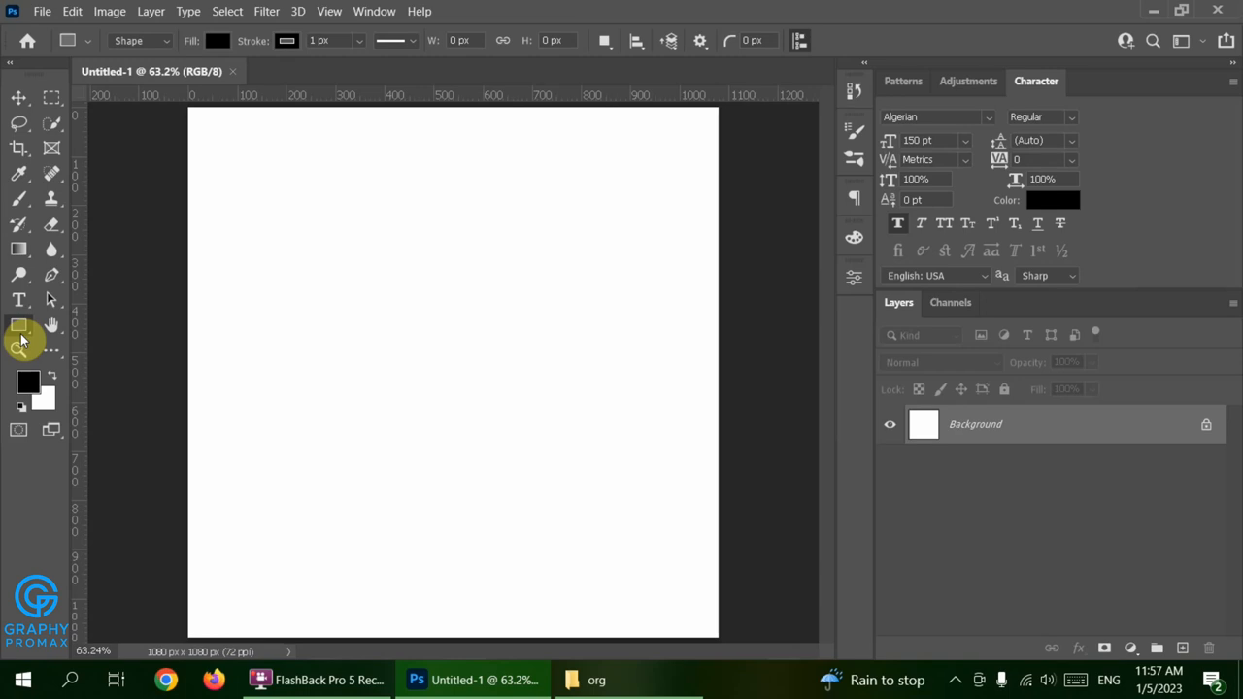
right_click(21, 331)
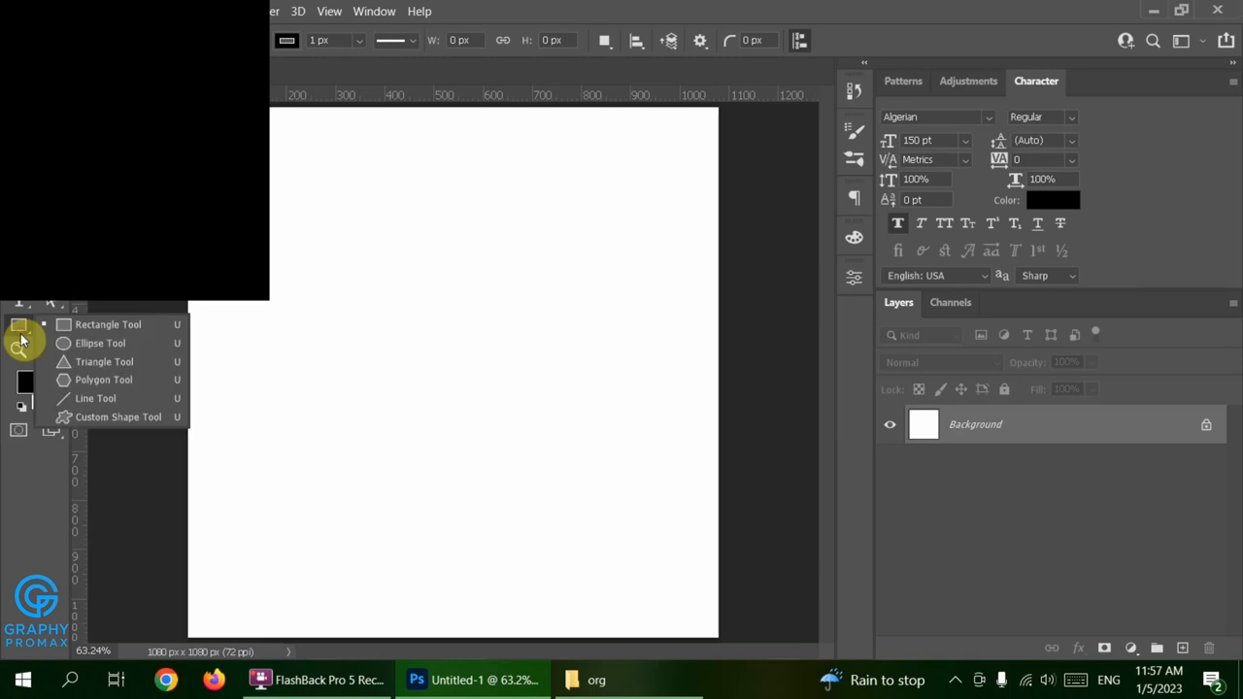
left_click(114, 333)
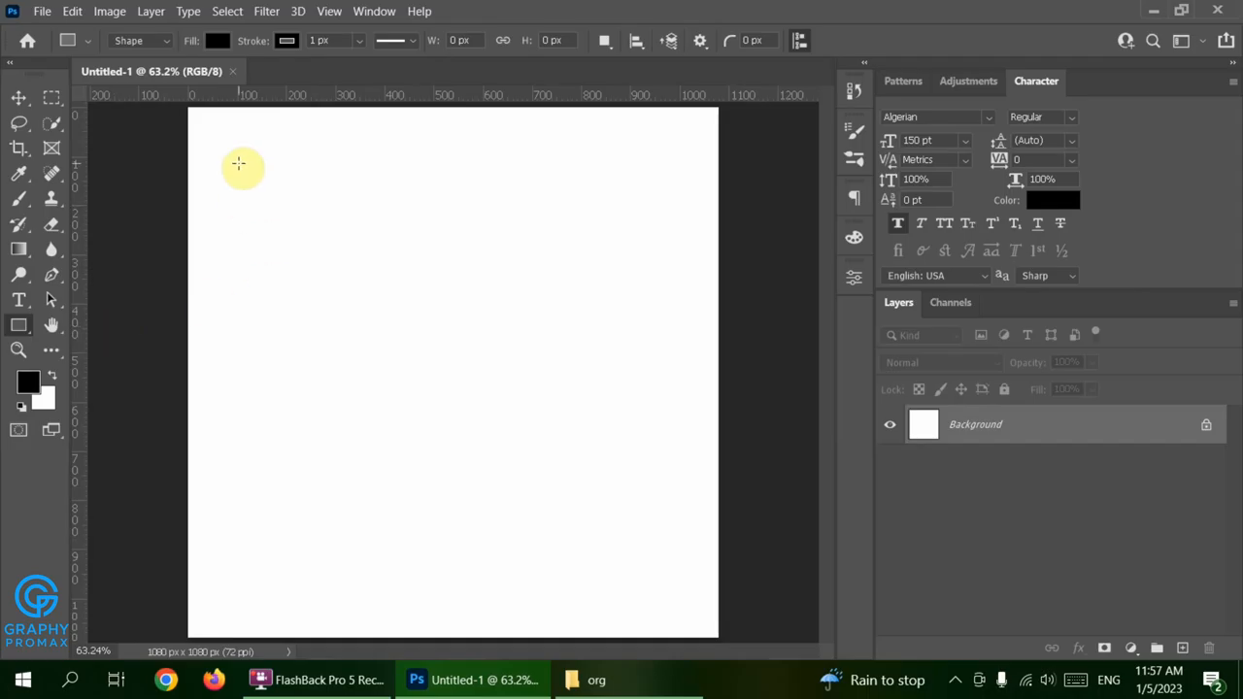
left_click_drag(237, 162, 333, 562)
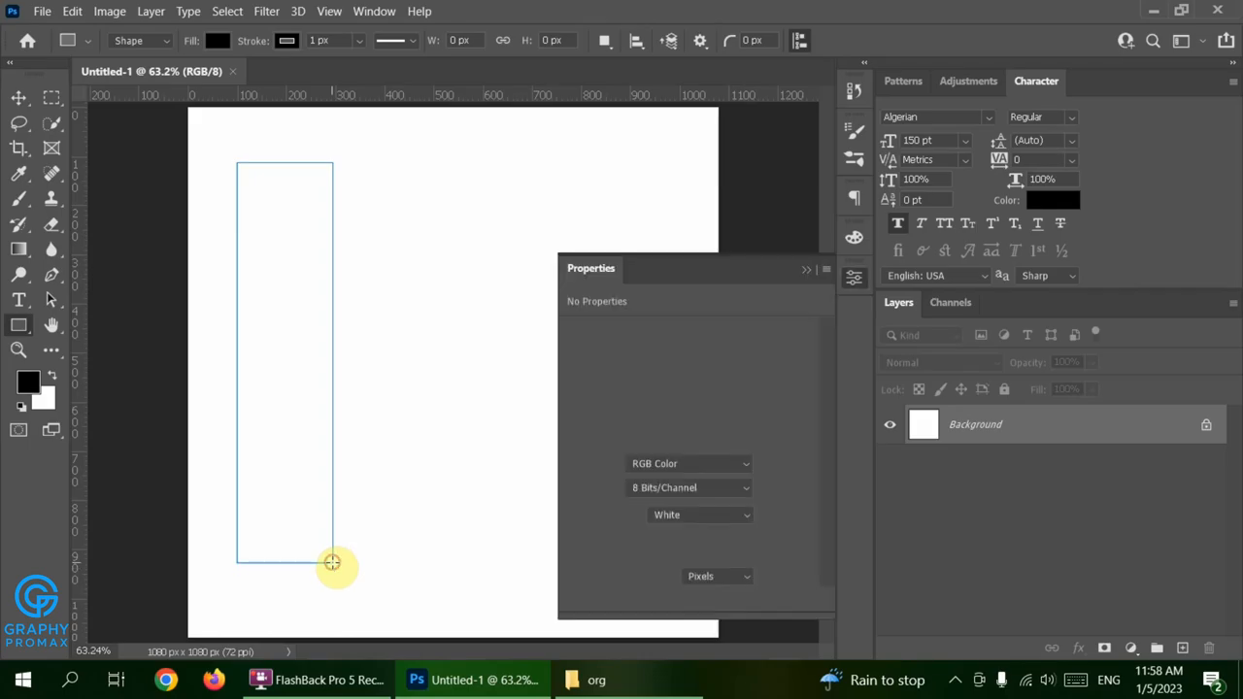
left_click(805, 267)
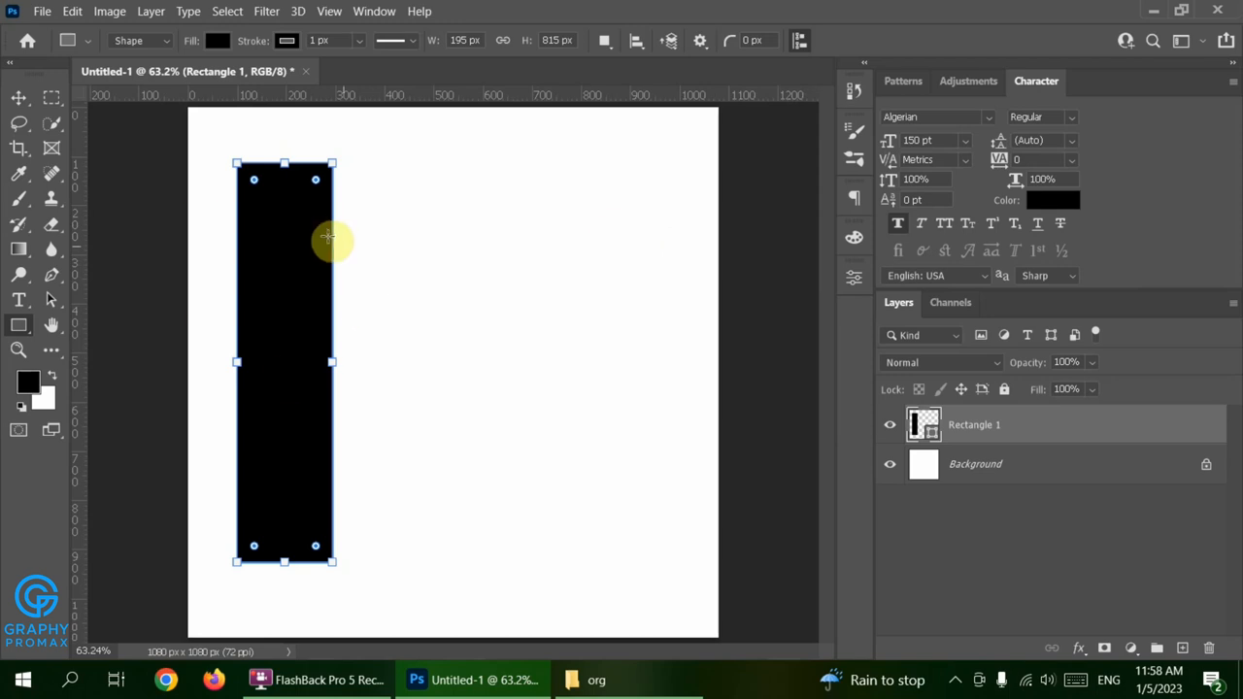
left_click_drag(317, 181, 288, 216)
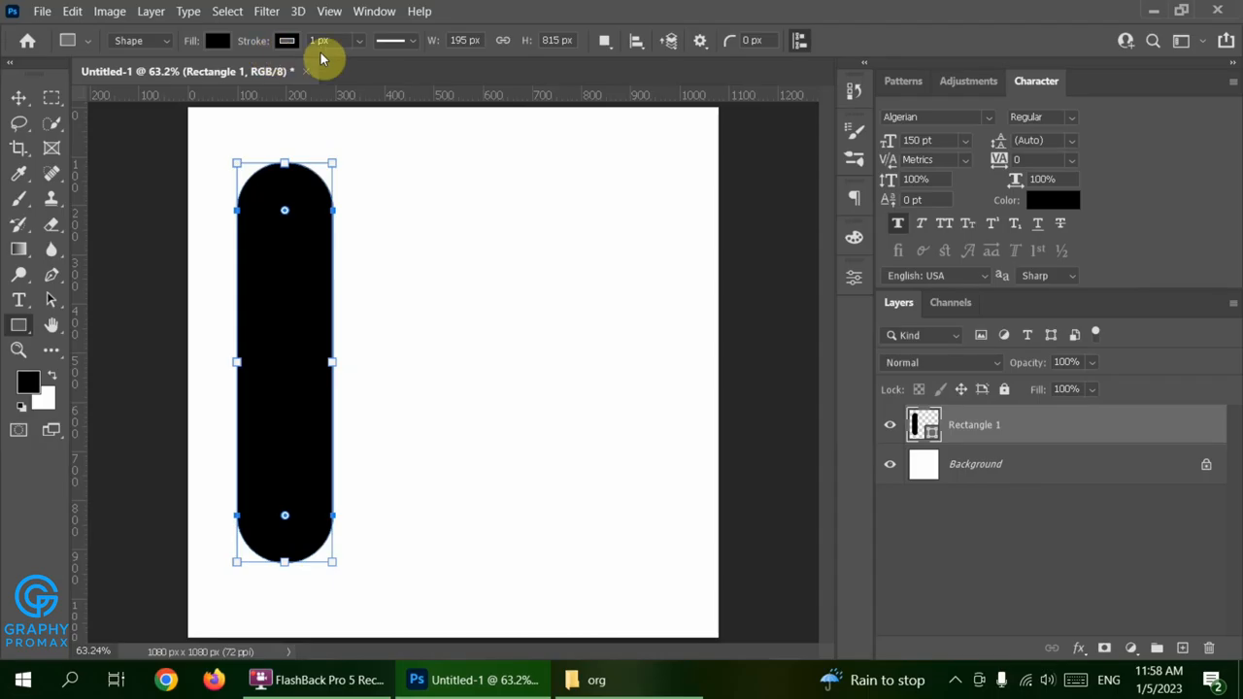
key("Return")
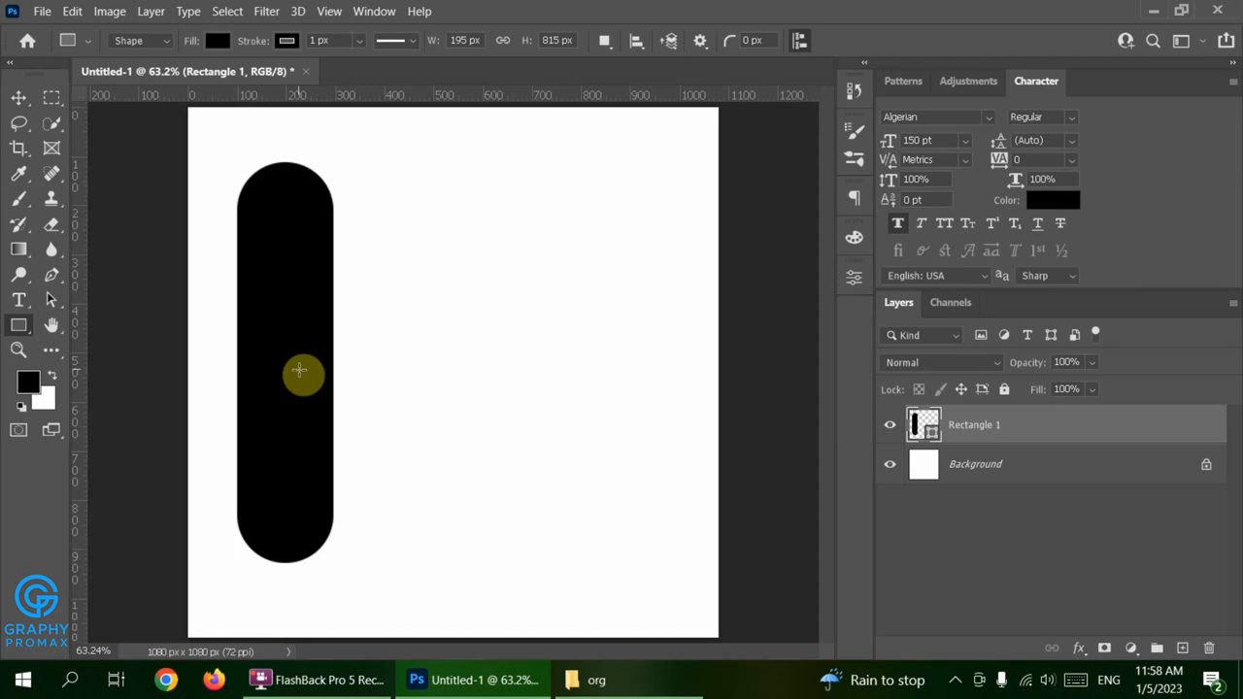
Step: Duplicate the rounded bar three times across the canvas, spacing the copies closely and staggering them alternately lower and higher
key("alt")
left_click(23, 110)
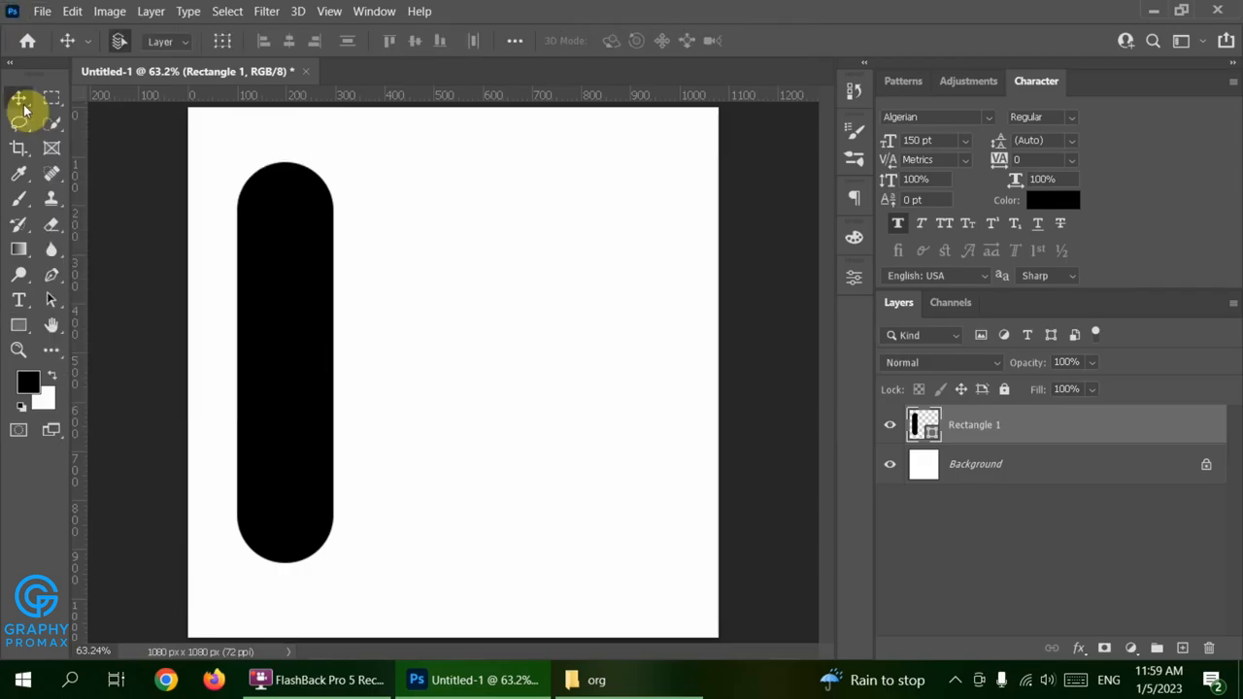
left_click(23, 110)
left_click(314, 379)
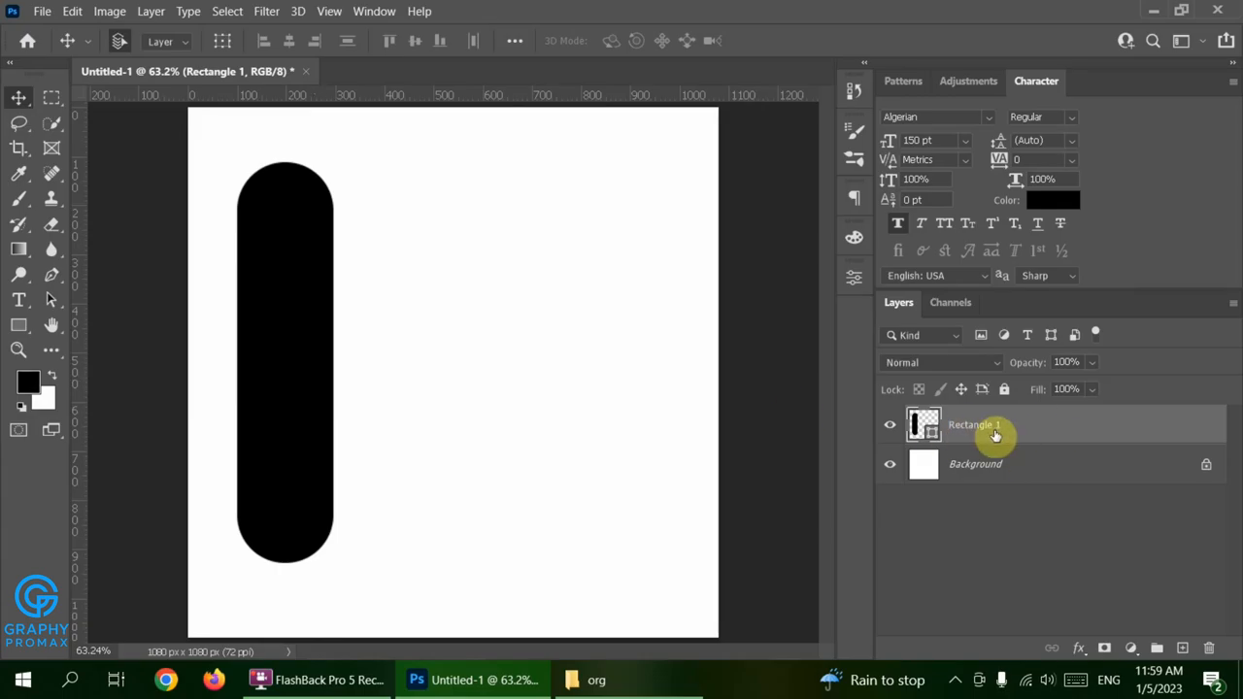
key("alt")
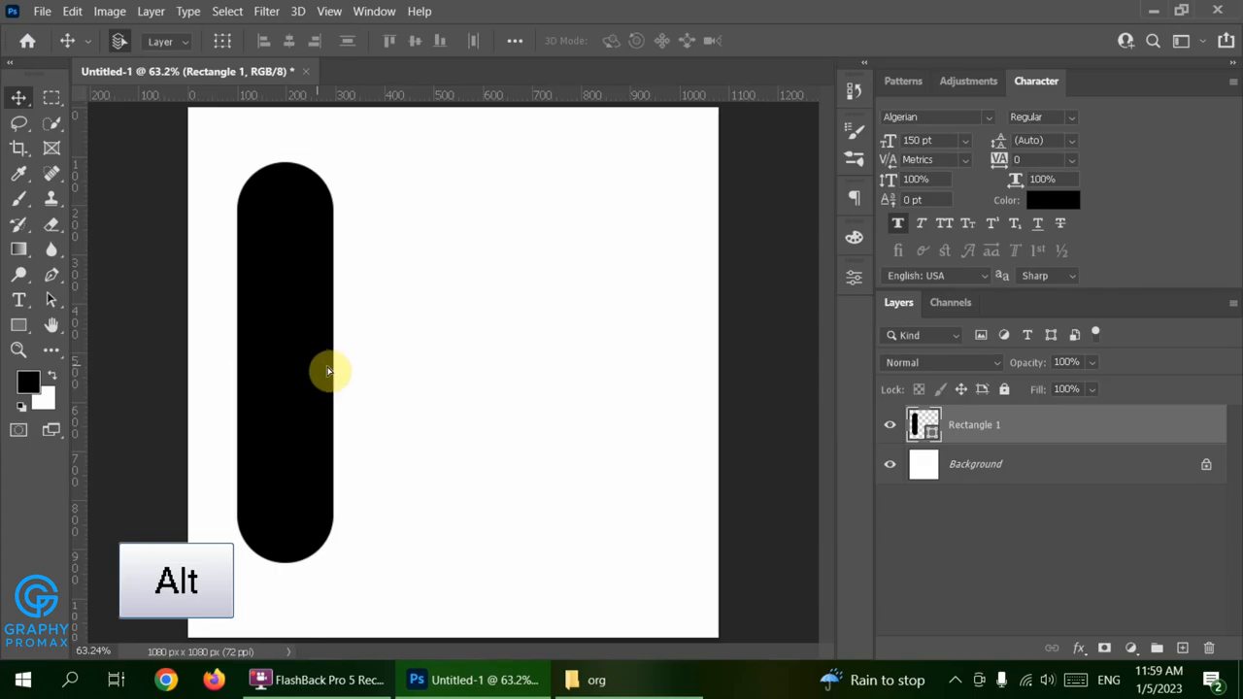
left_click_drag(327, 372, 432, 444)
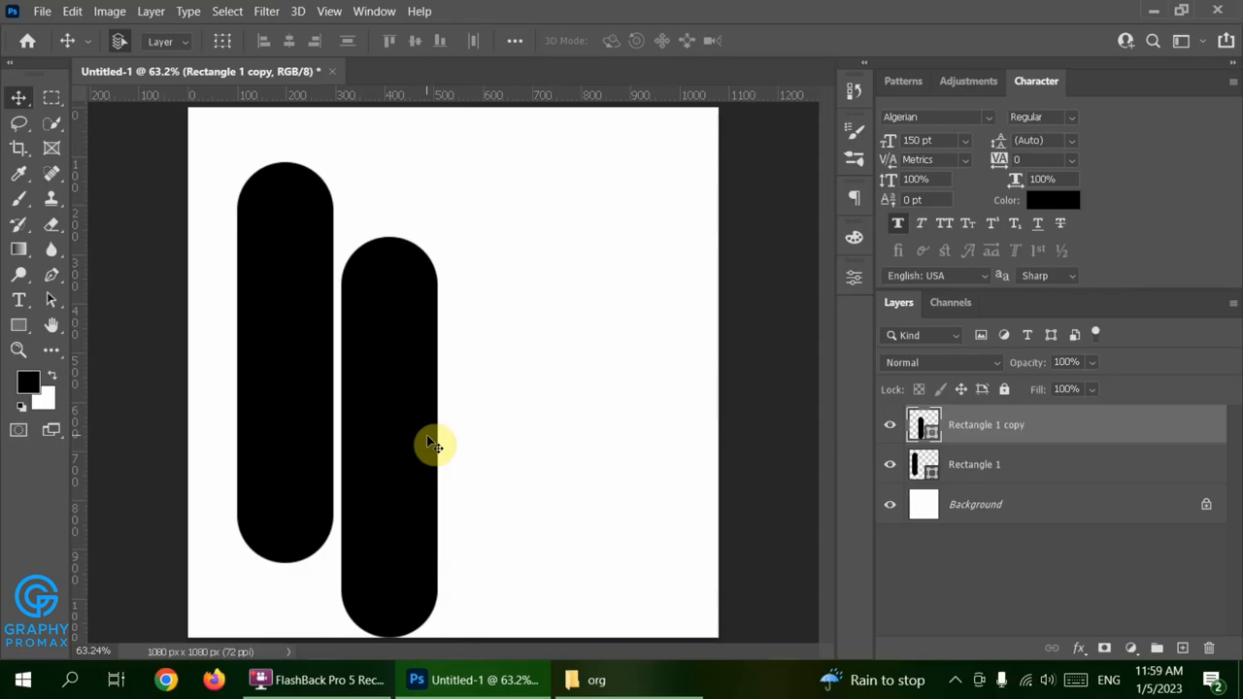
key("alt")
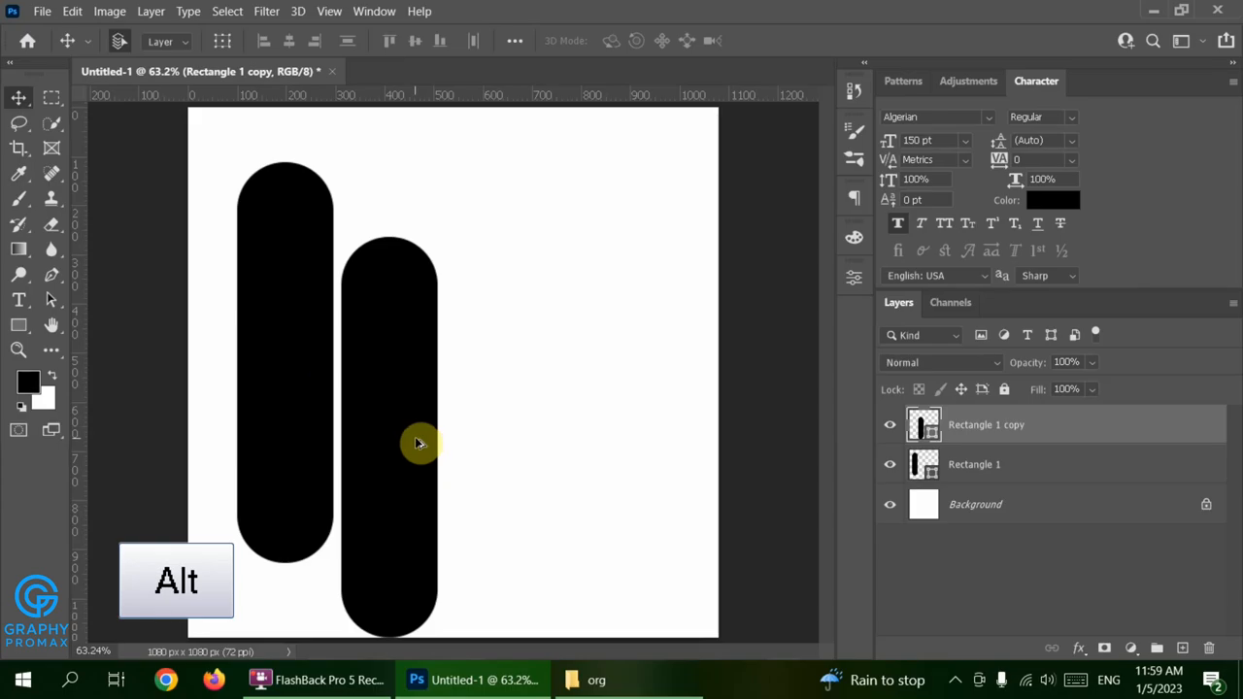
left_click_drag(422, 443, 516, 383)
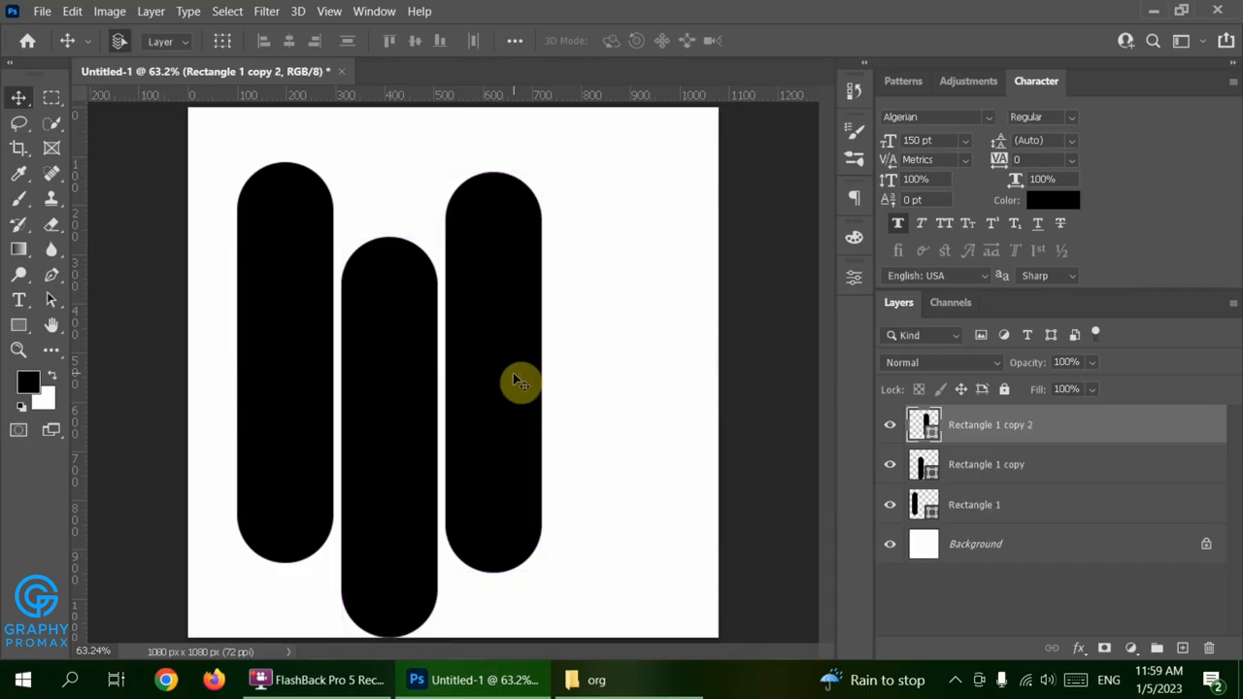
key("alt")
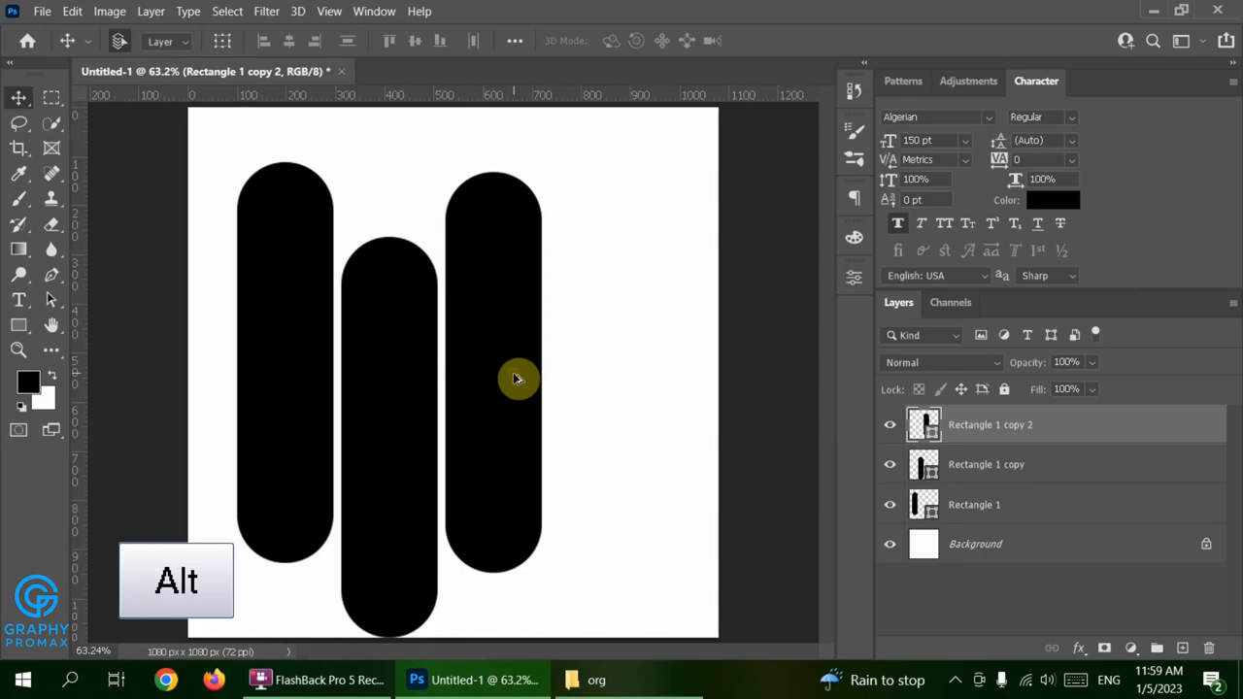
left_click_drag(515, 377, 622, 429)
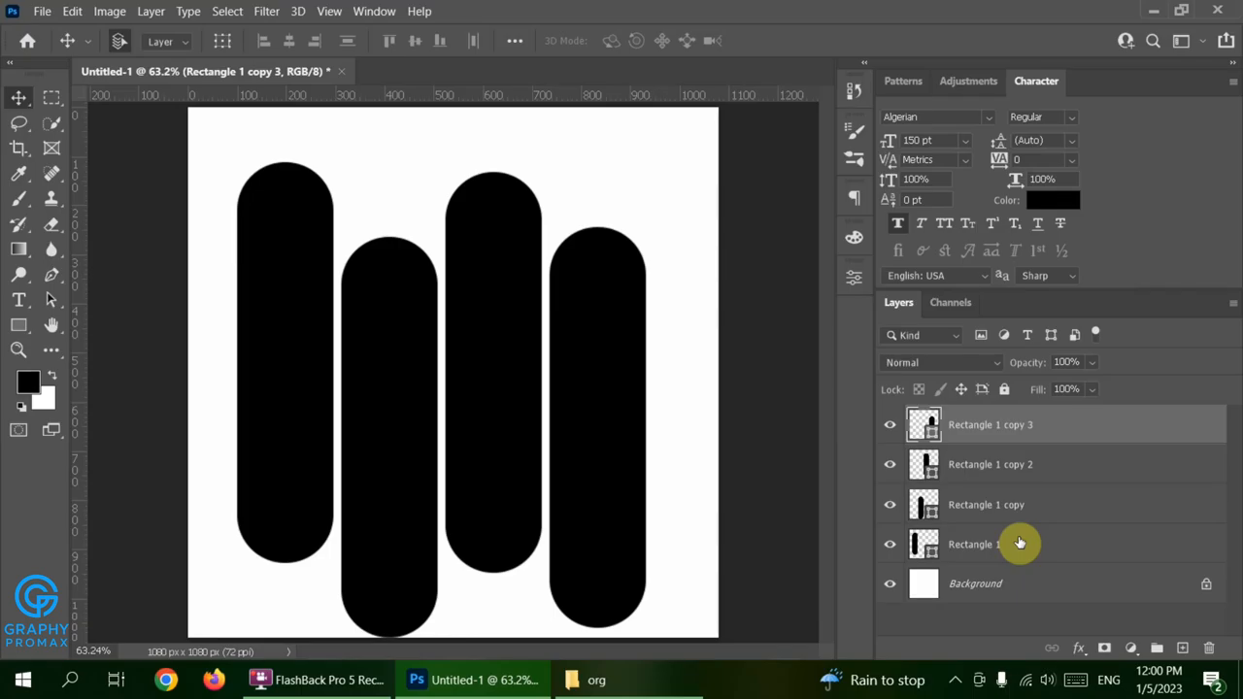
Step: Convert the four rounded bar layers together into a single smart object
left_click(1005, 471, "shift")
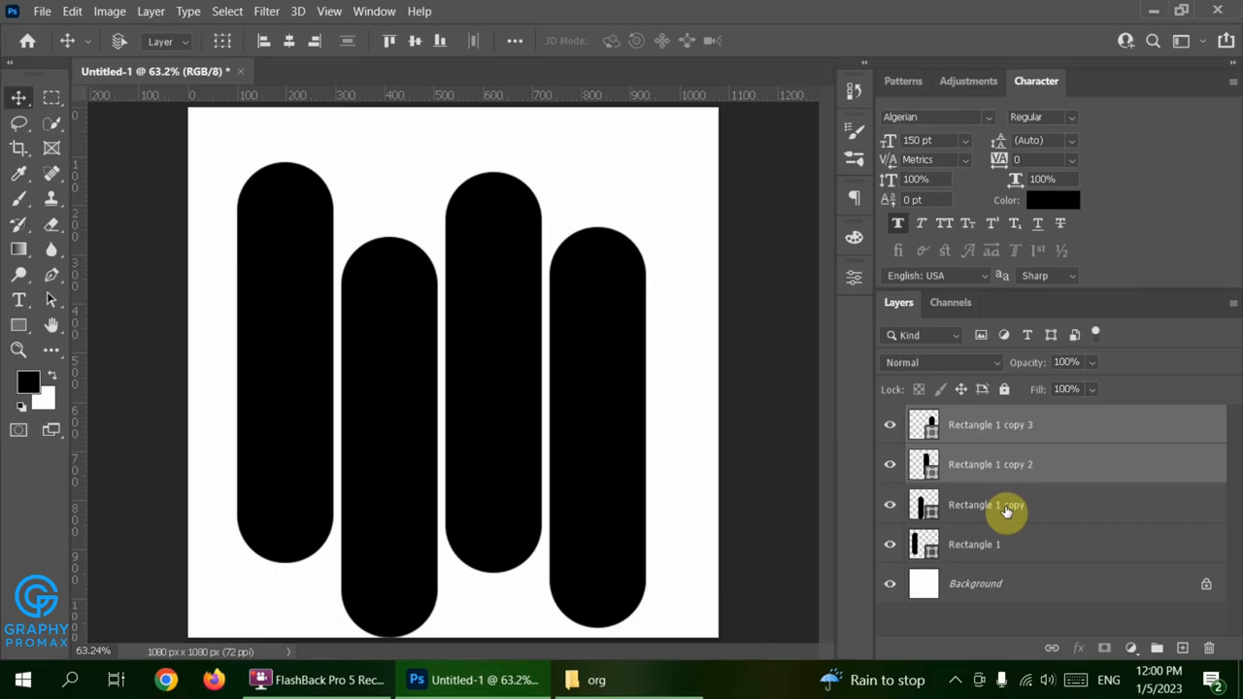
left_click(1004, 507, "shift")
left_click(1011, 551, "shift")
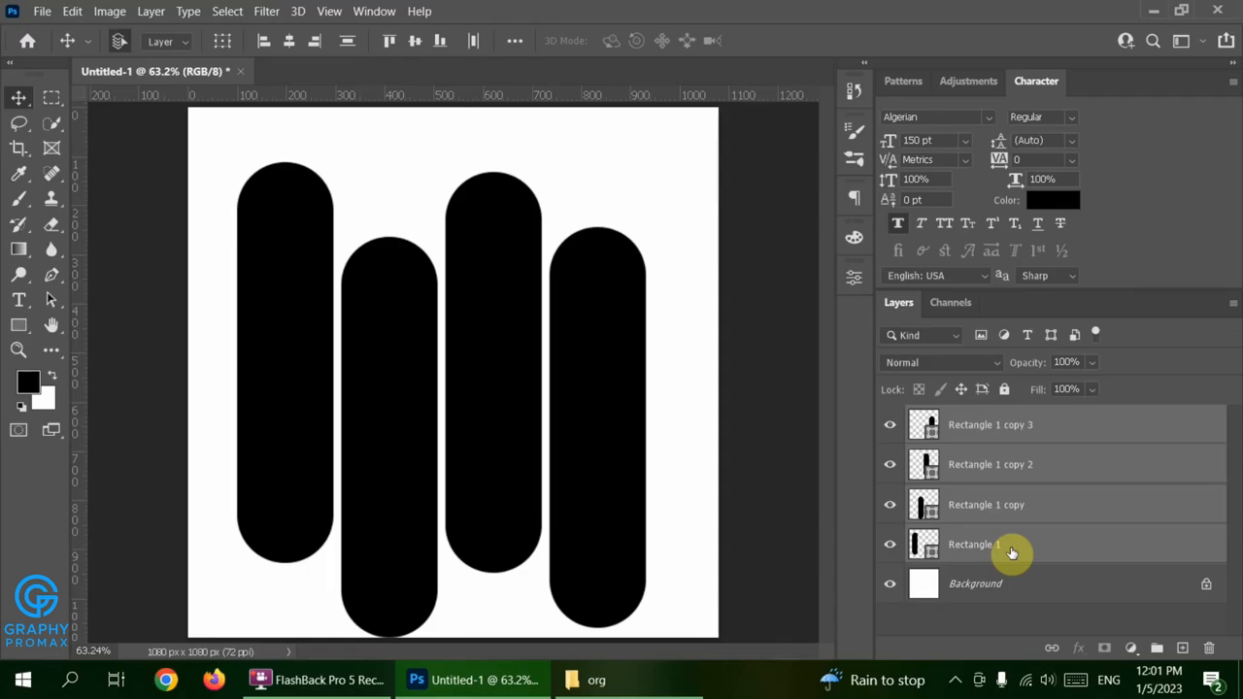
right_click(1011, 551)
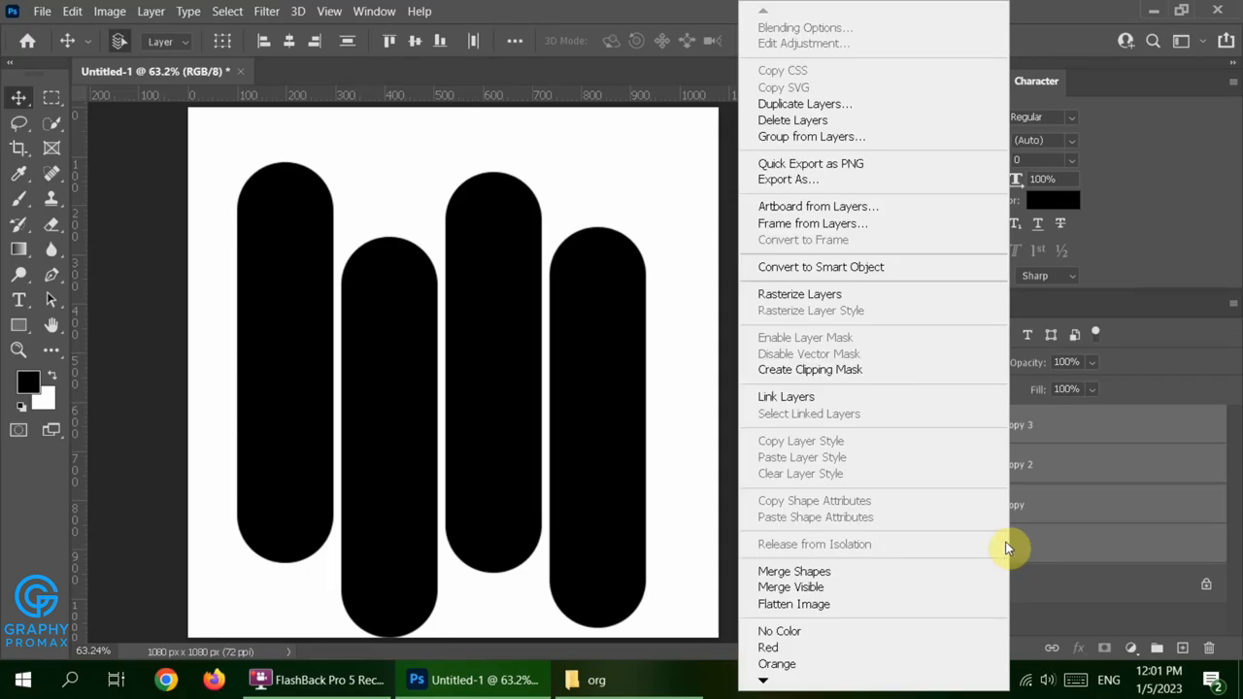
left_click(895, 268)
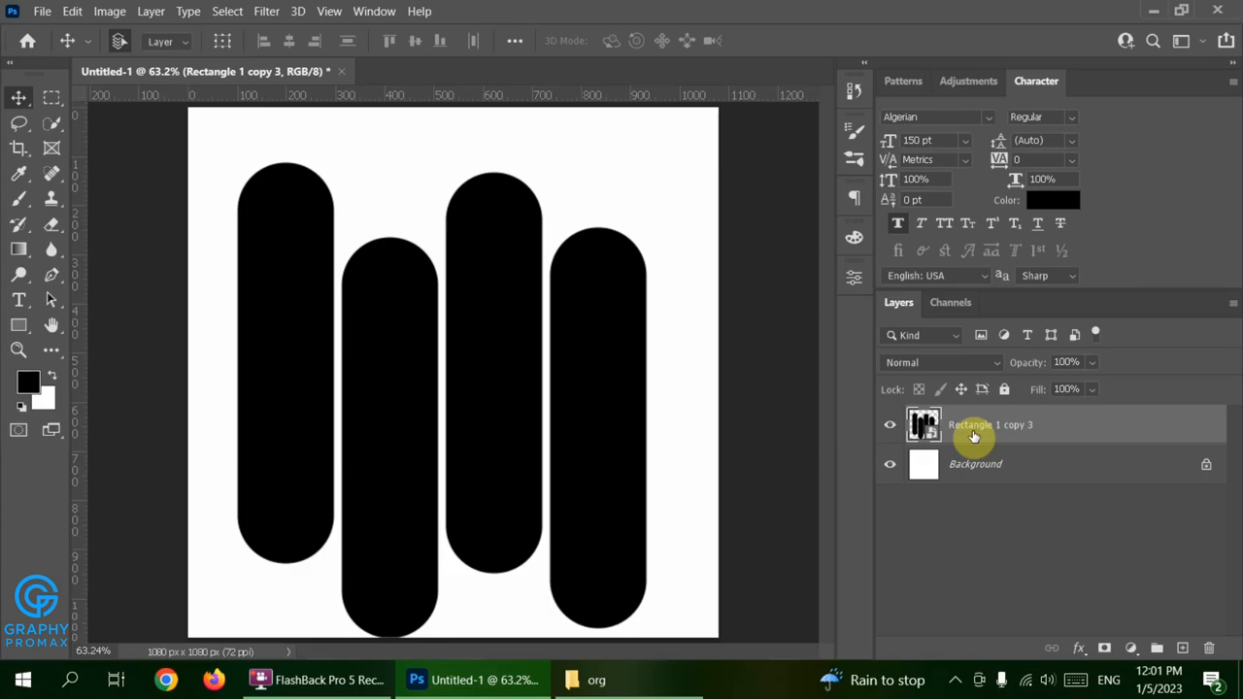
Step: Center the four-bar smart object horizontally at X 540 px and raise it to about Y 557 px, keeping it essentially upright
key("ctrl+t")
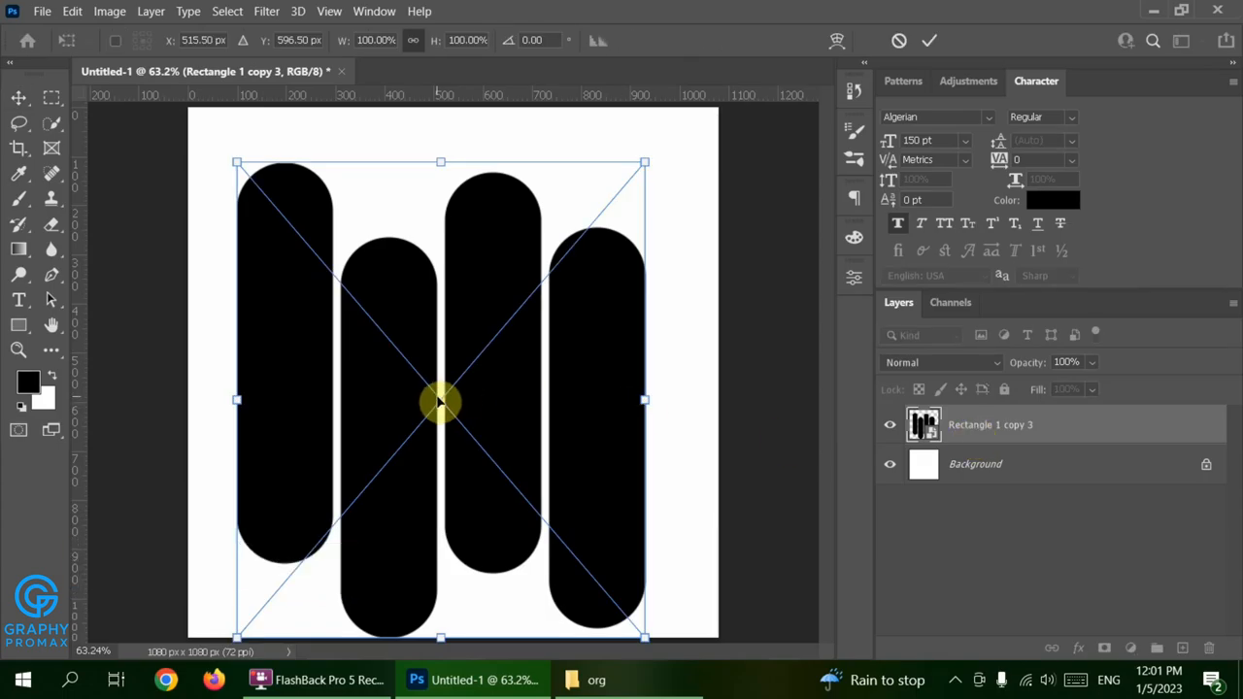
left_click_drag(439, 400, 444, 384)
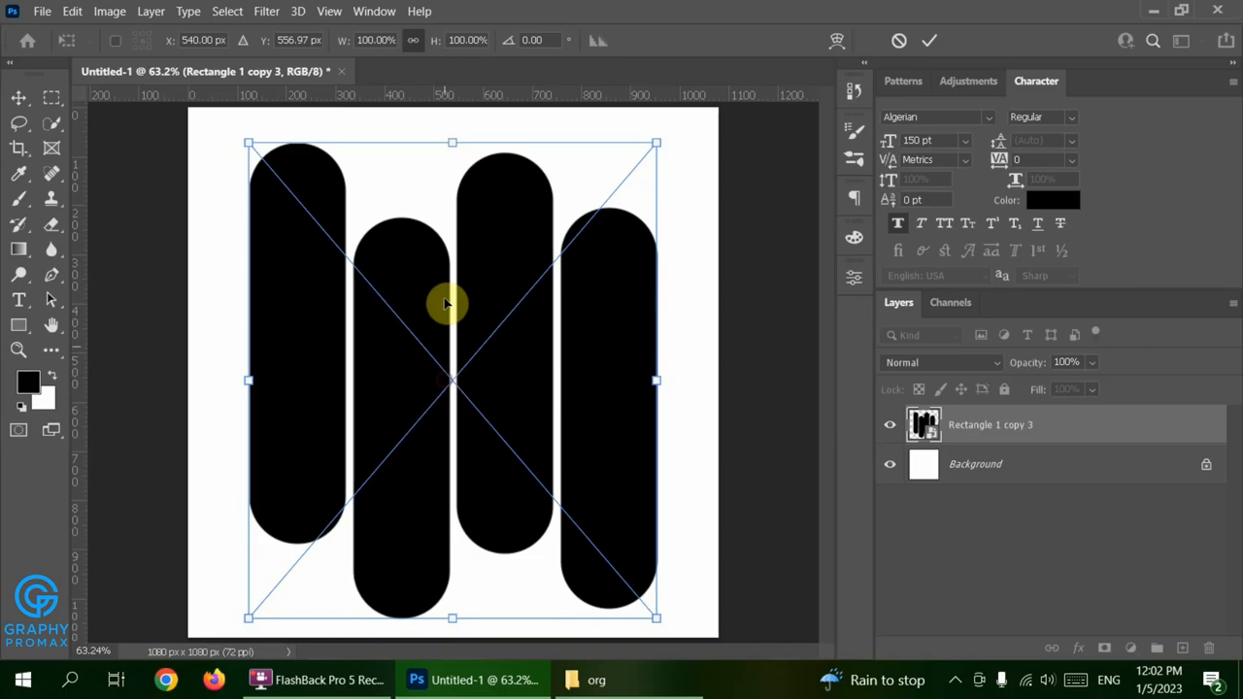
left_click_drag(447, 119, 487, 122)
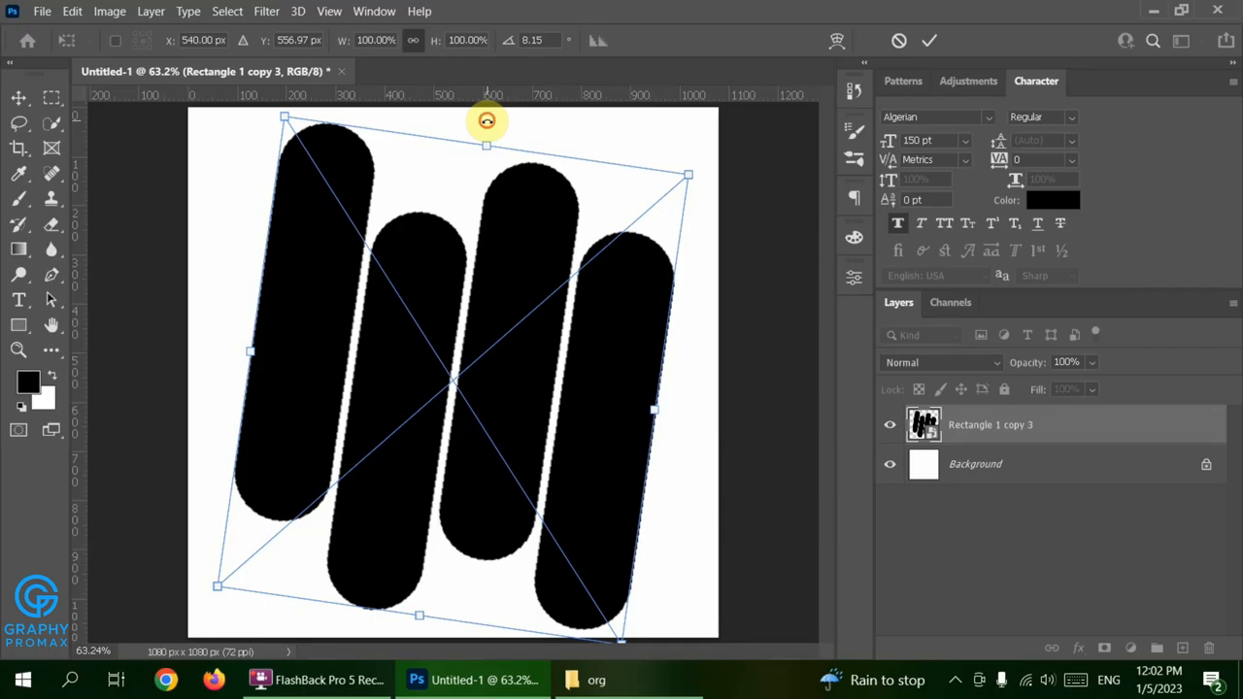
left_click_drag(485, 123, 453, 119)
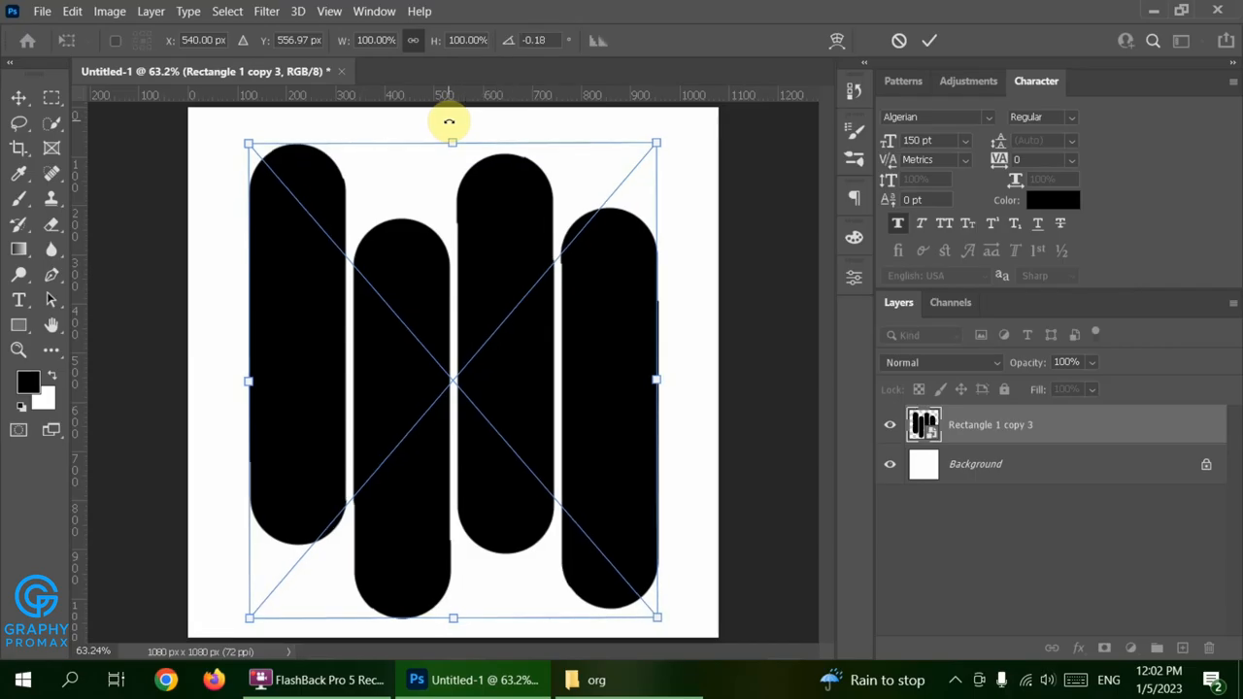
key("Return")
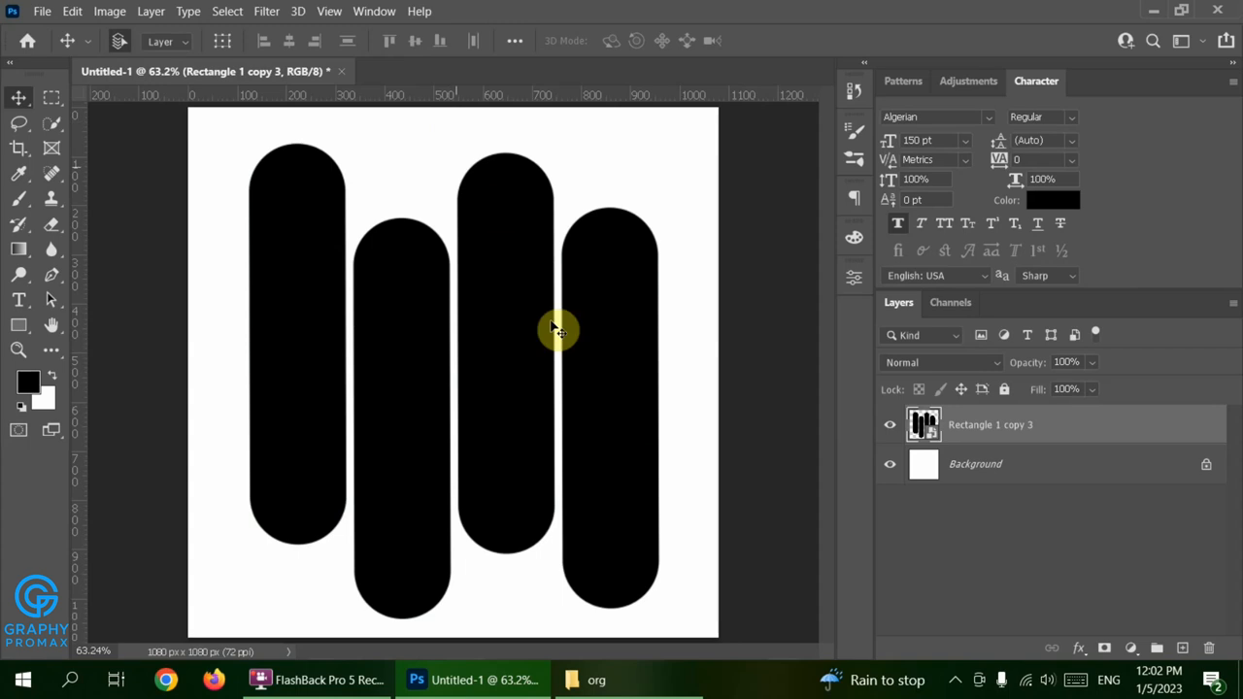
Step: Copy the entire image from photo_2022-12-16_18-58-15.jpg and return to the Untitled-1 document
left_click(528, 72)
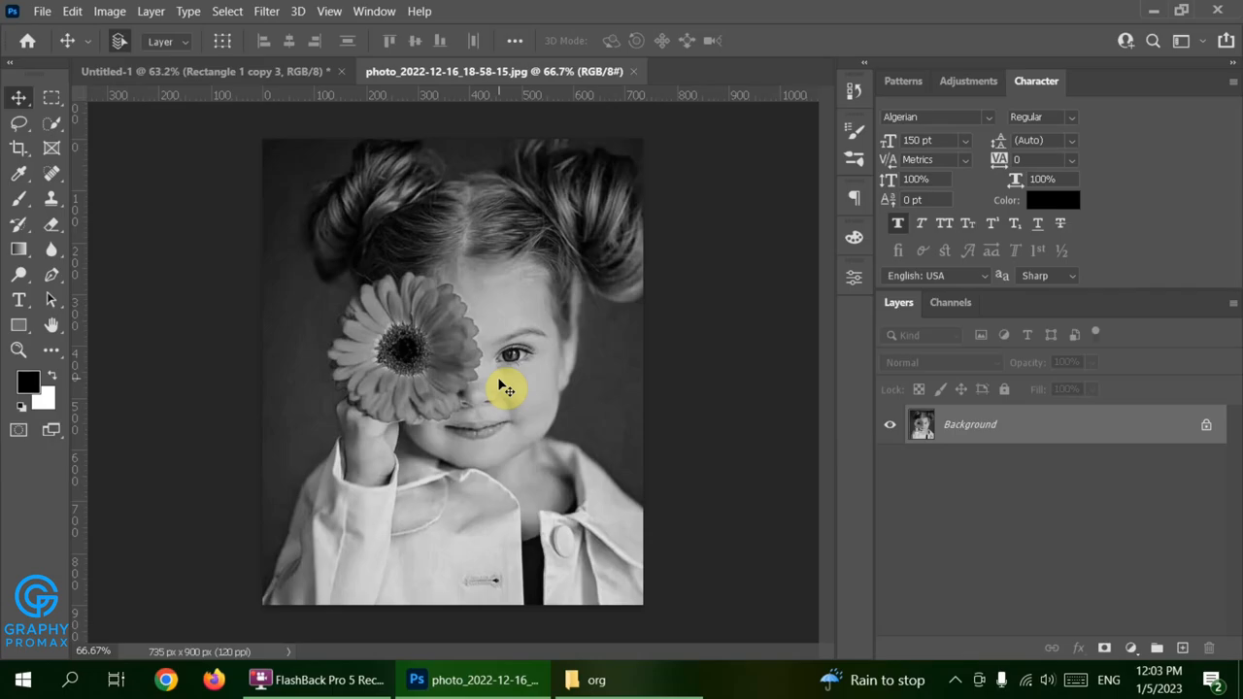
key("ctrl+a")
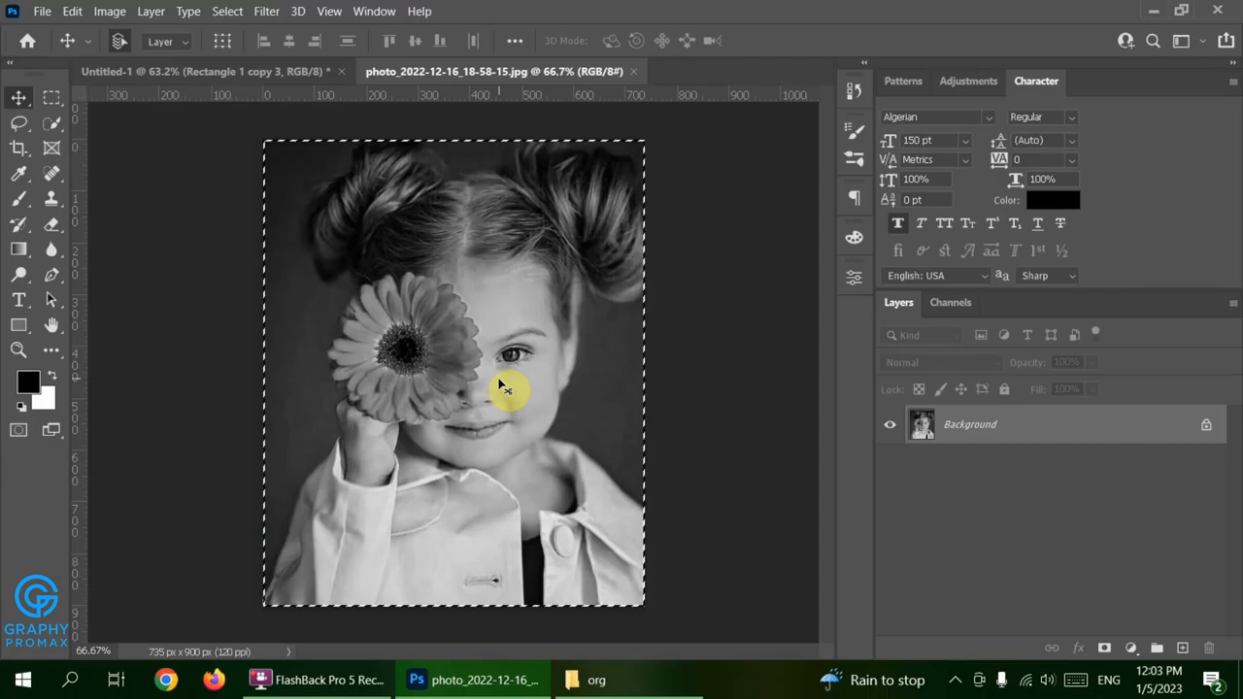
key("ctrl+c")
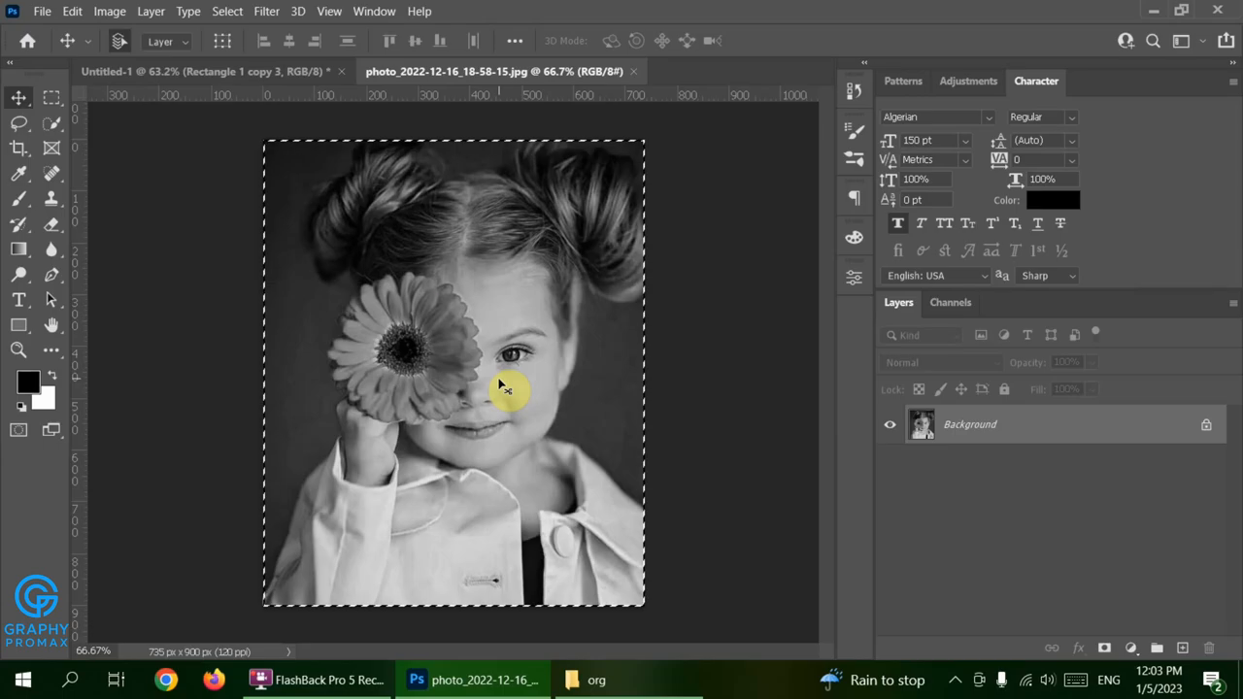
left_click(258, 77)
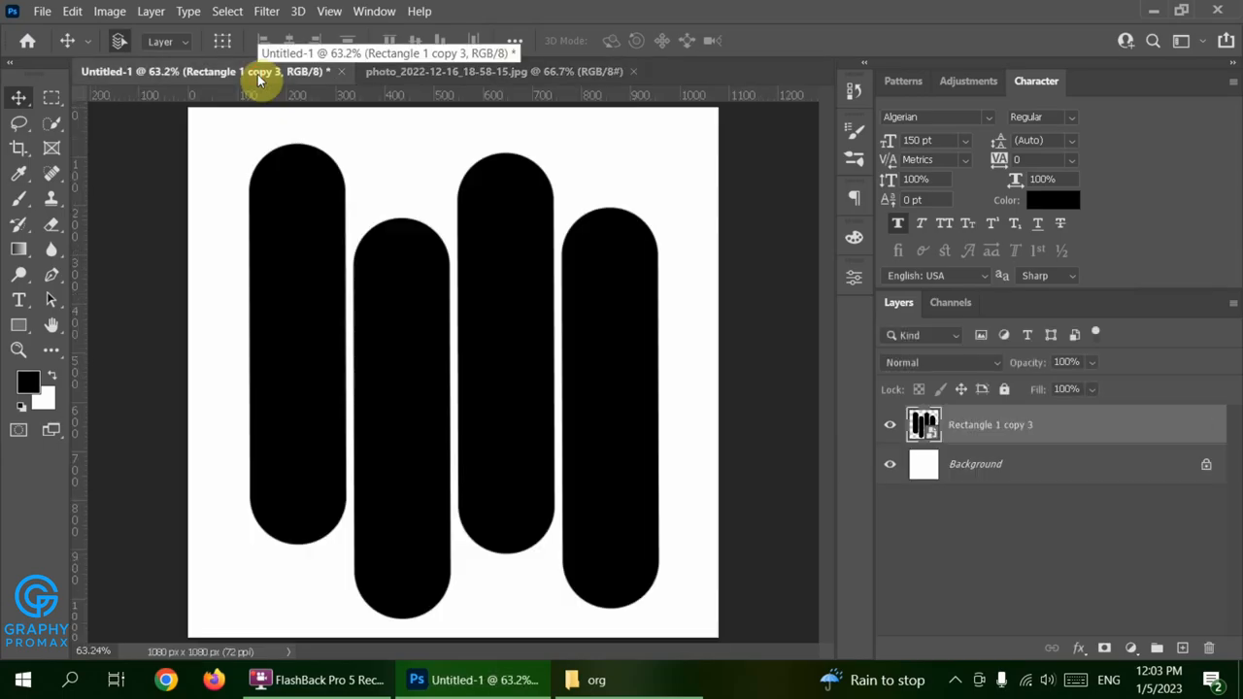
Step: Paste the copied portrait above the four bars and scale it proportionally to about 117% so it covers them all
key("ctrl+v")
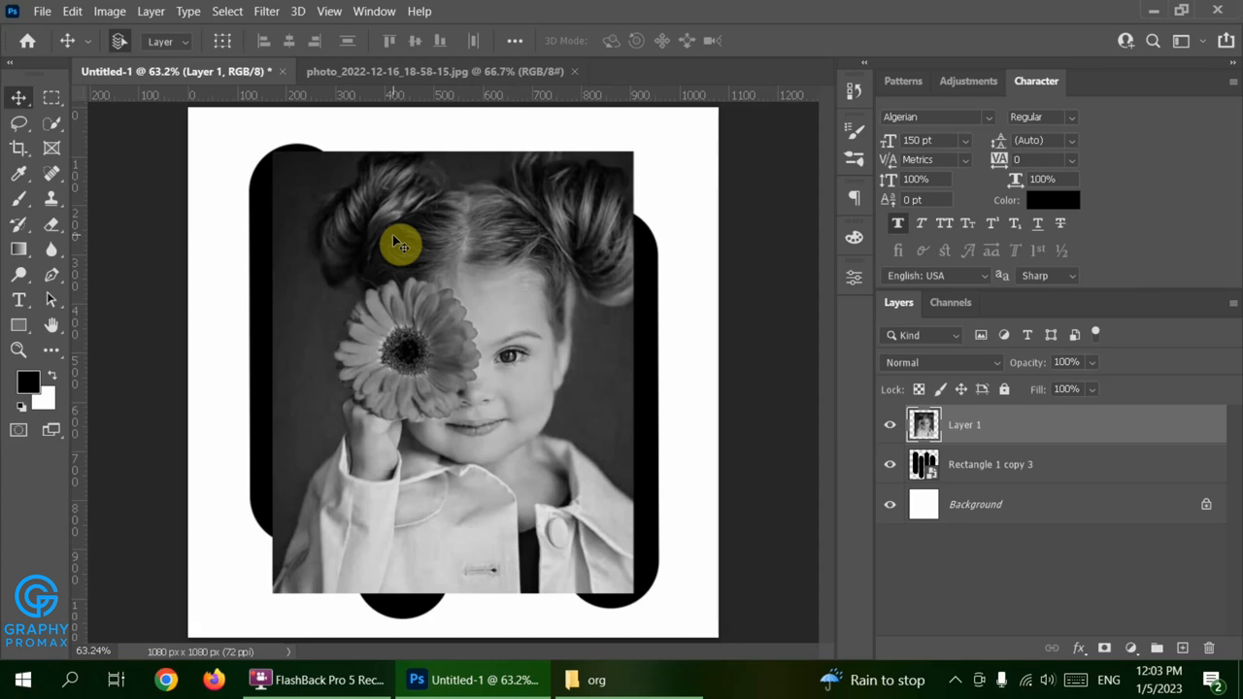
key("ctrl+t")
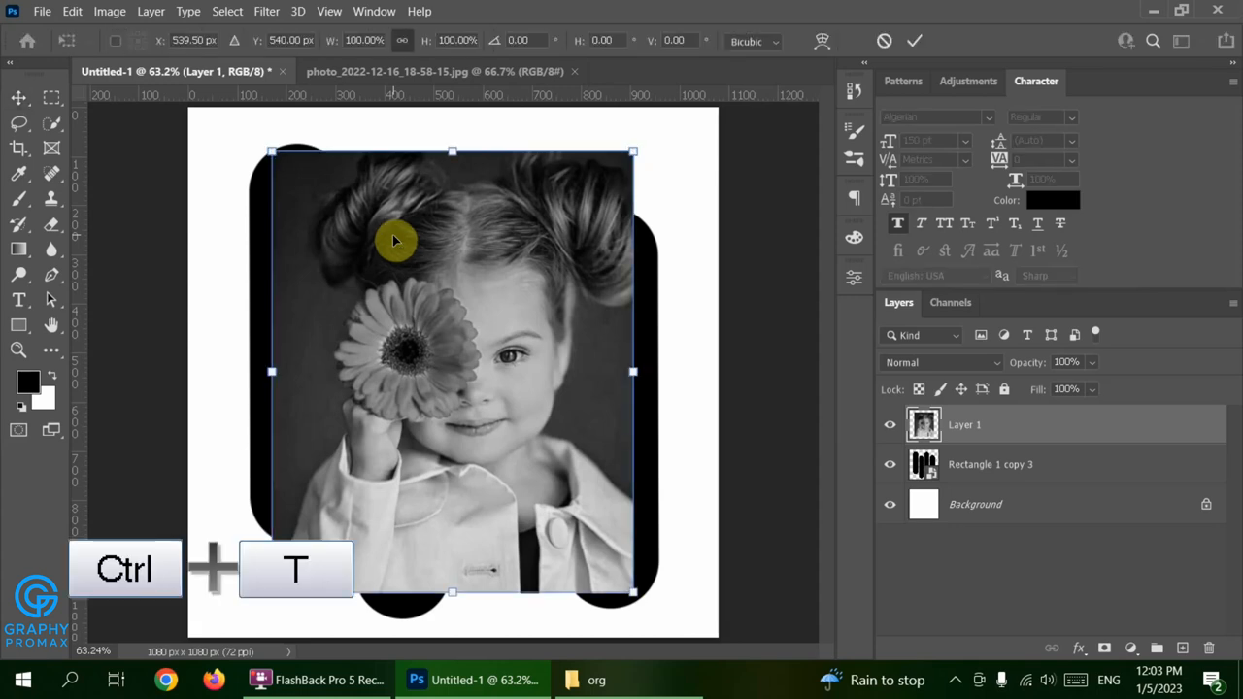
left_click_drag(272, 371, 248, 371)
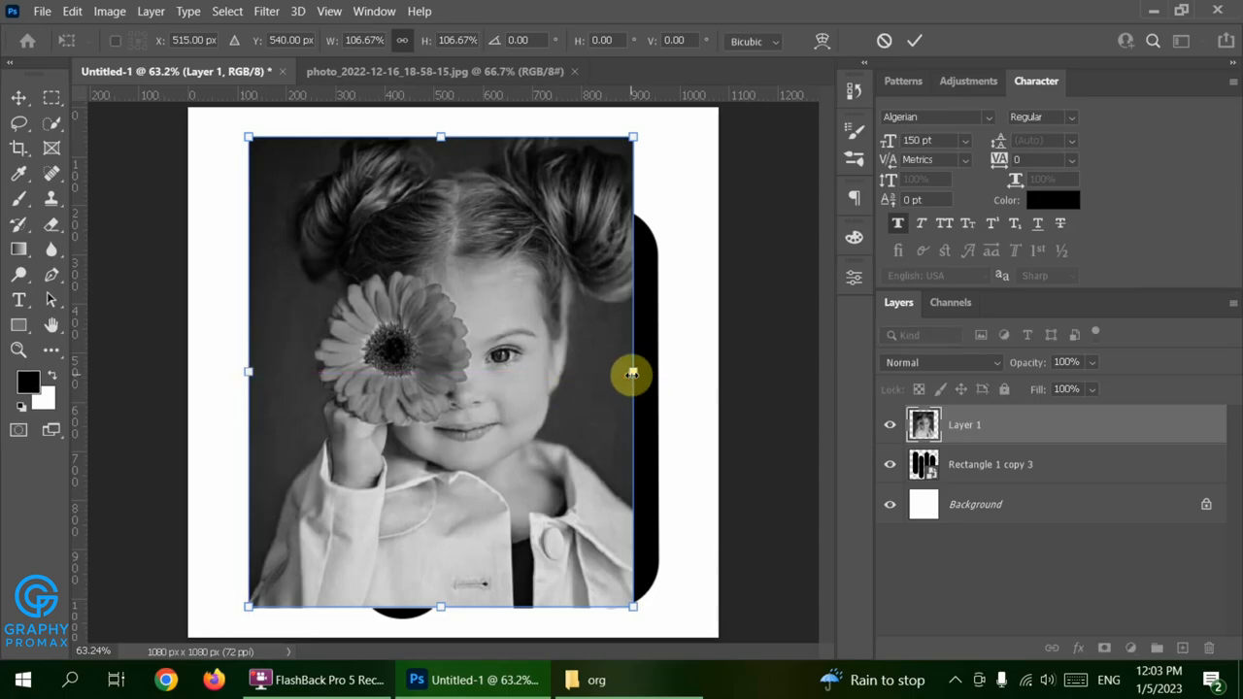
left_click_drag(632, 374, 671, 377)
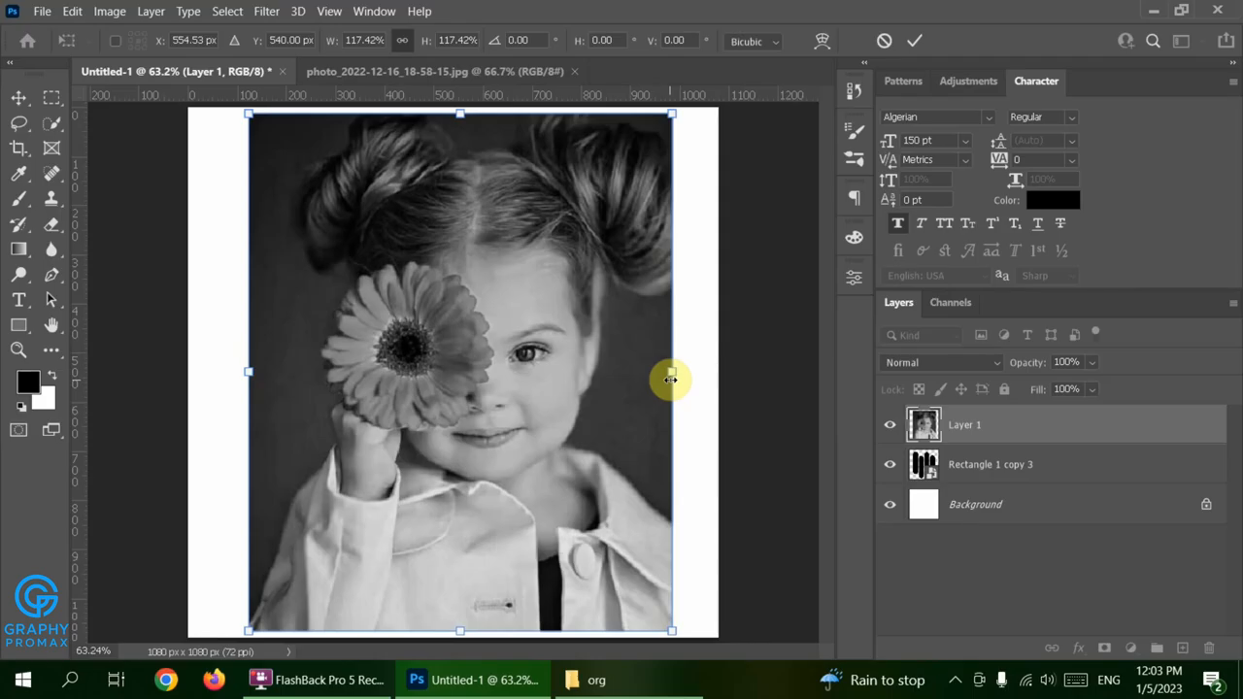
key("Return")
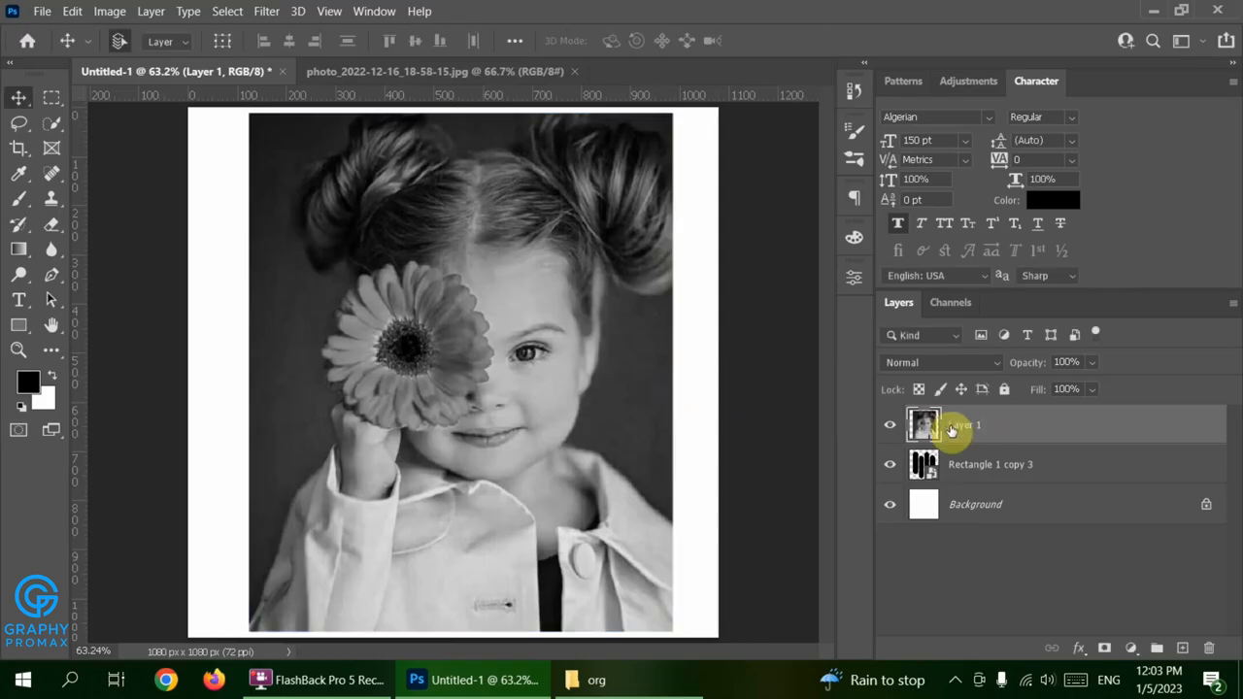
Step: Clip the portrait to the four-bar smart object, then enlarge it to about 111% and reposition it around X 479, Y 586 px
right_click(958, 425)
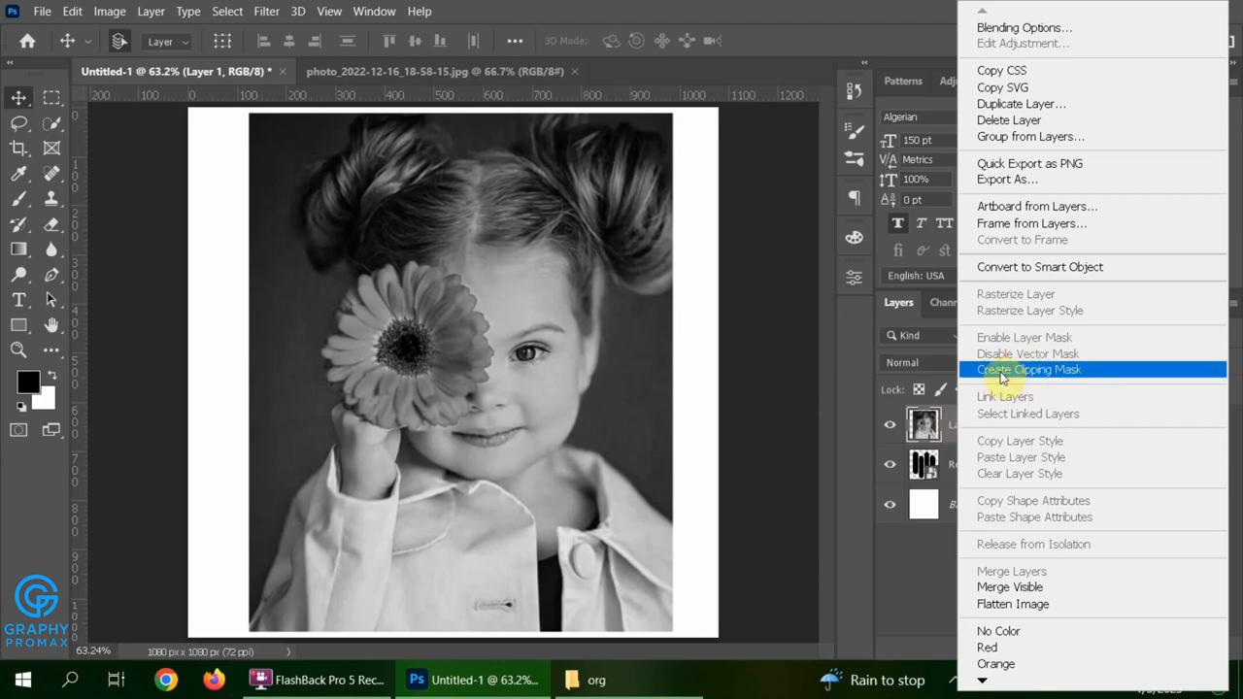
left_click(1094, 374)
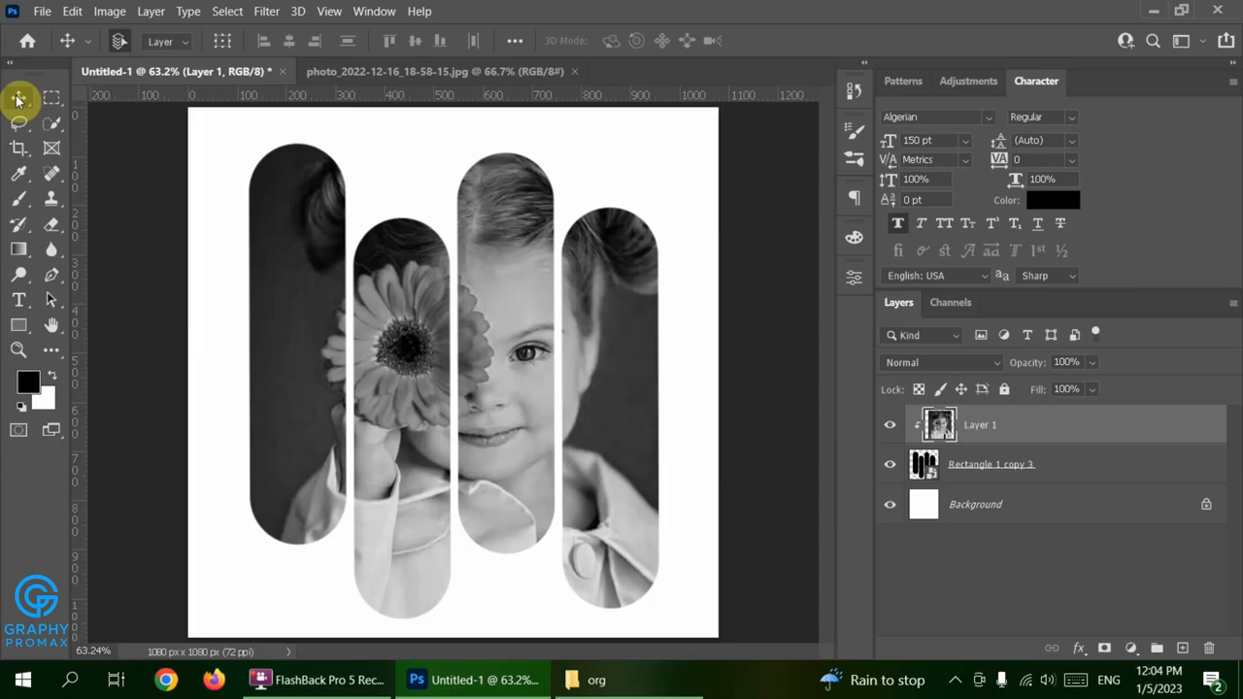
mouse_move(516, 337)
left_mouse_down()
mouse_move(495, 374)
mouse_move(513, 398)
mouse_move(528, 391)
mouse_move(480, 356)
mouse_move(494, 346)
mouse_move(510, 363)
mouse_move(499, 367)
mouse_move(500, 348)
left_mouse_up()
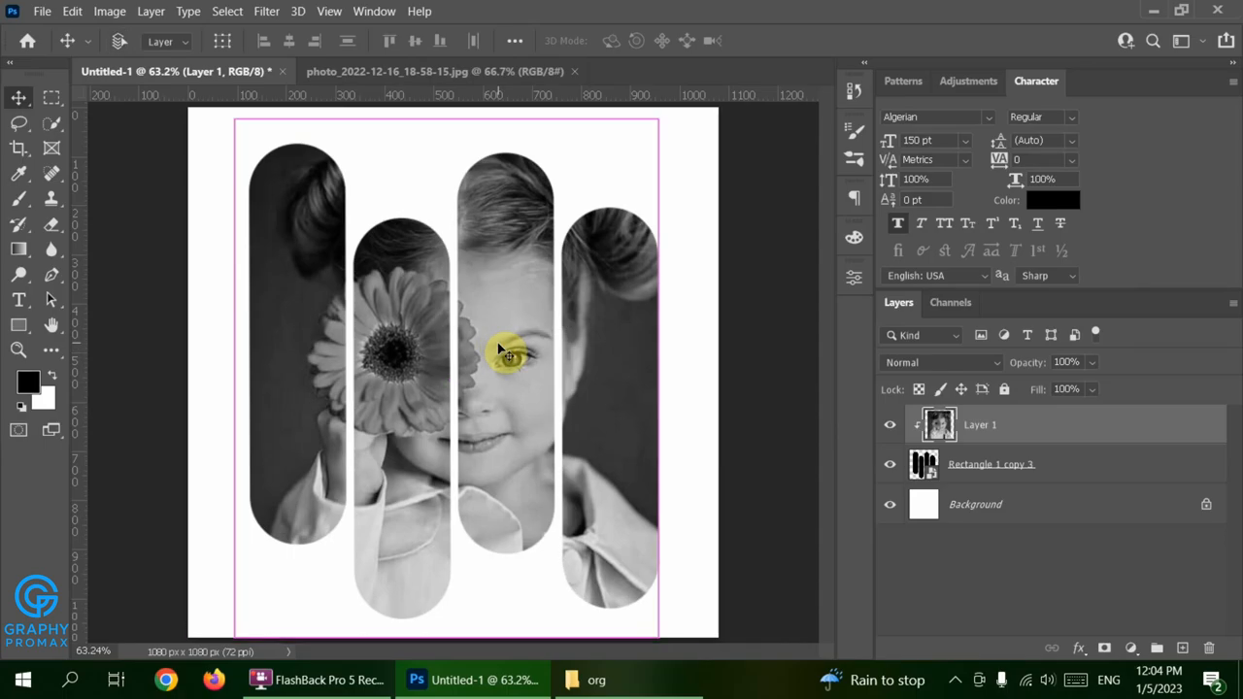
key("ctrl+t")
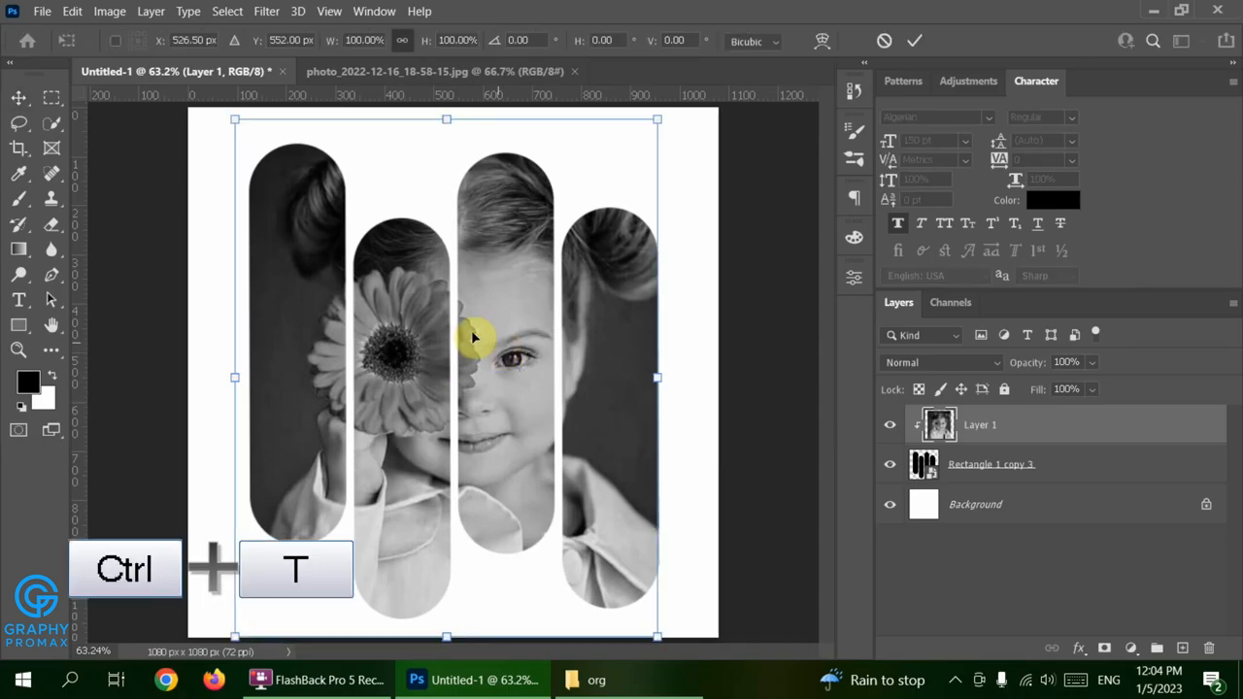
left_click_drag(235, 376, 188, 375)
left_click_drag(405, 355, 406, 378)
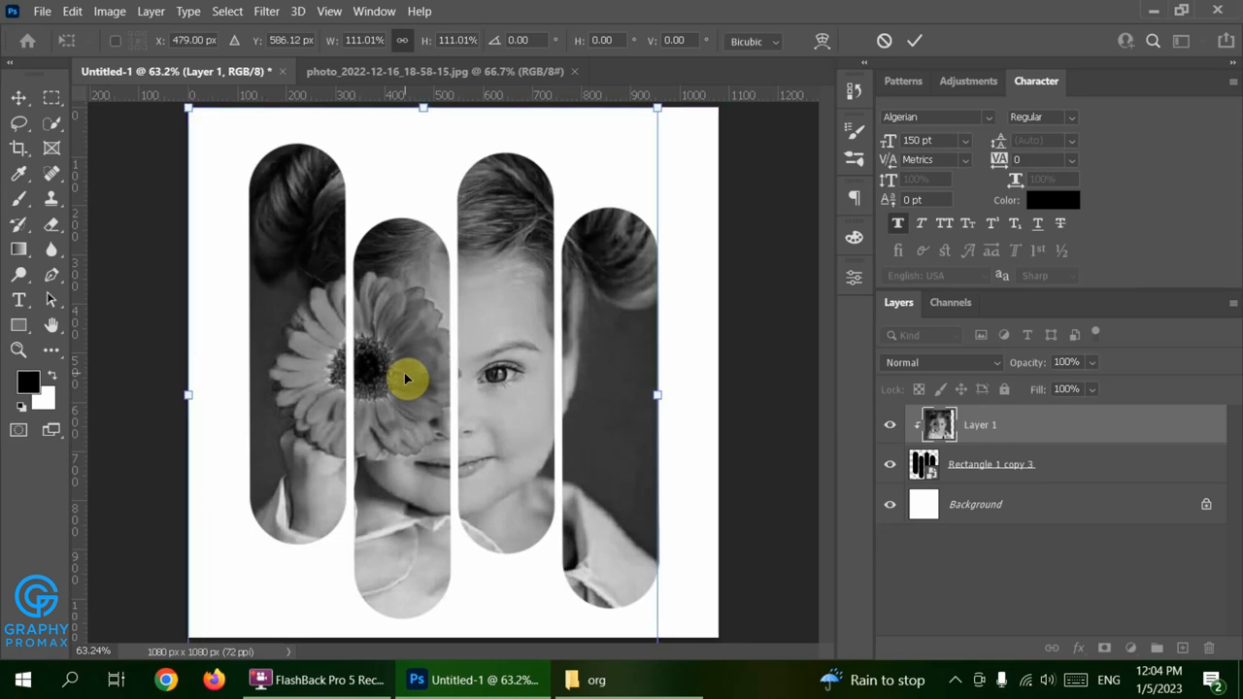
key("Return")
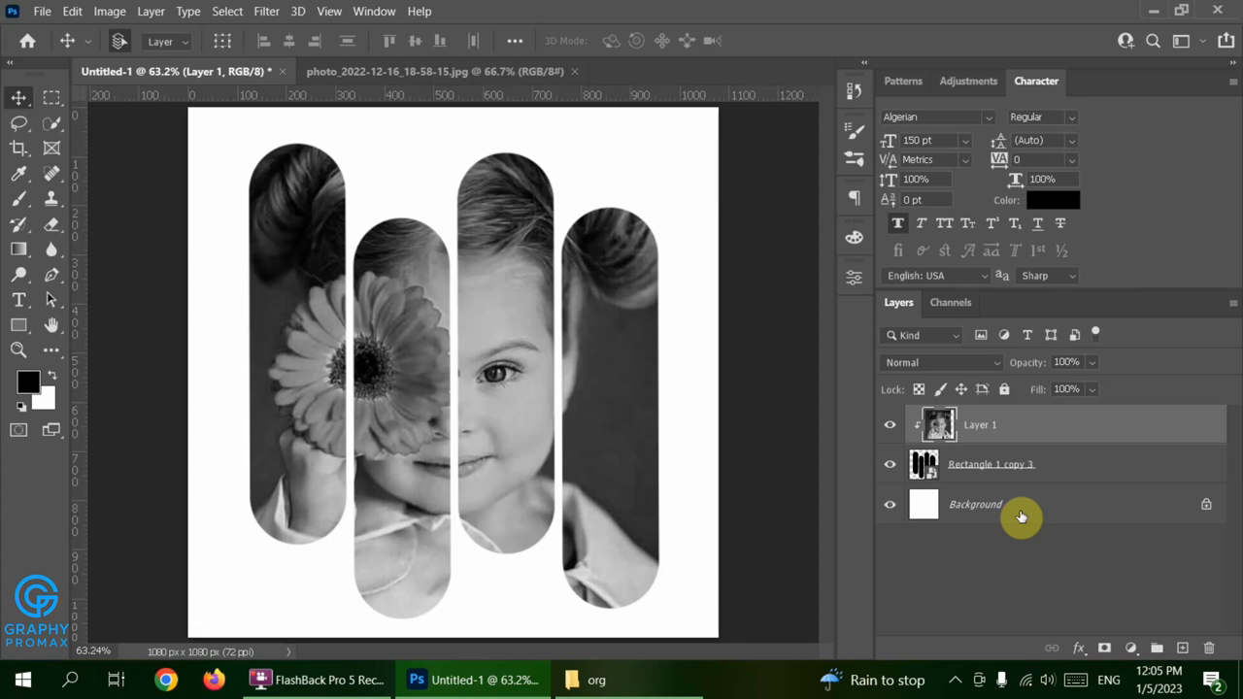
Step: Add a black-to-transparent linear gradient fill at 90° and place its layer between the four bars and the Background
left_click(1130, 648)
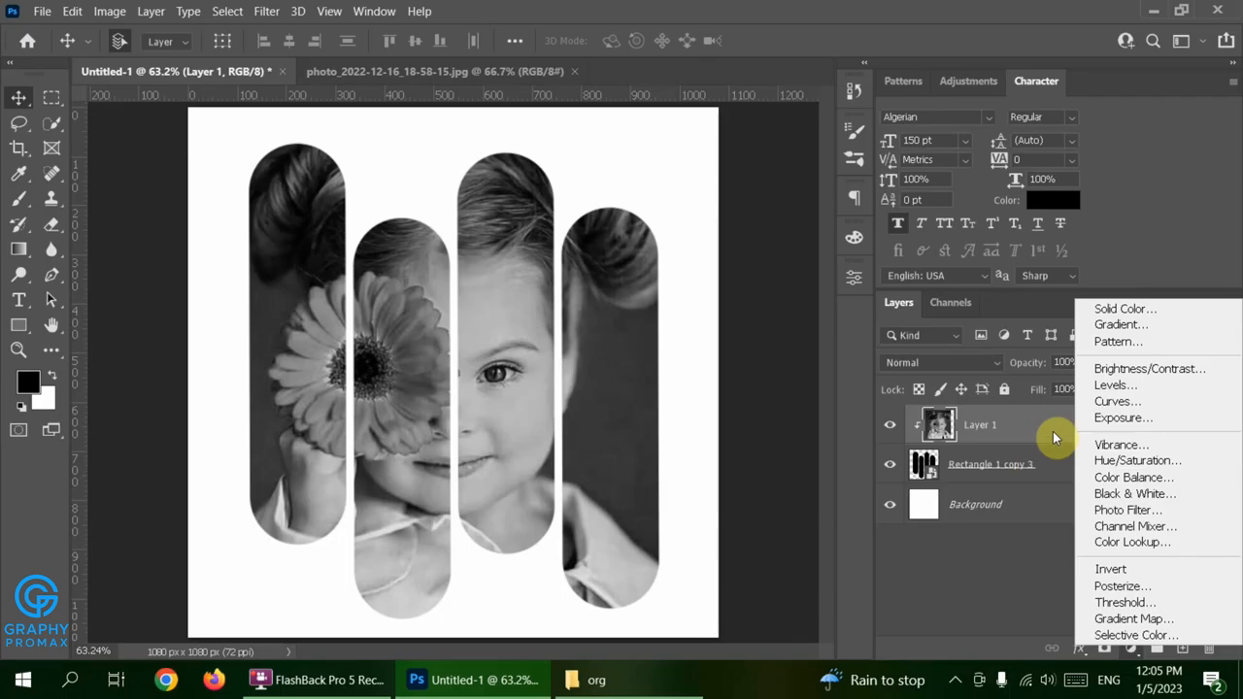
left_click(1146, 326)
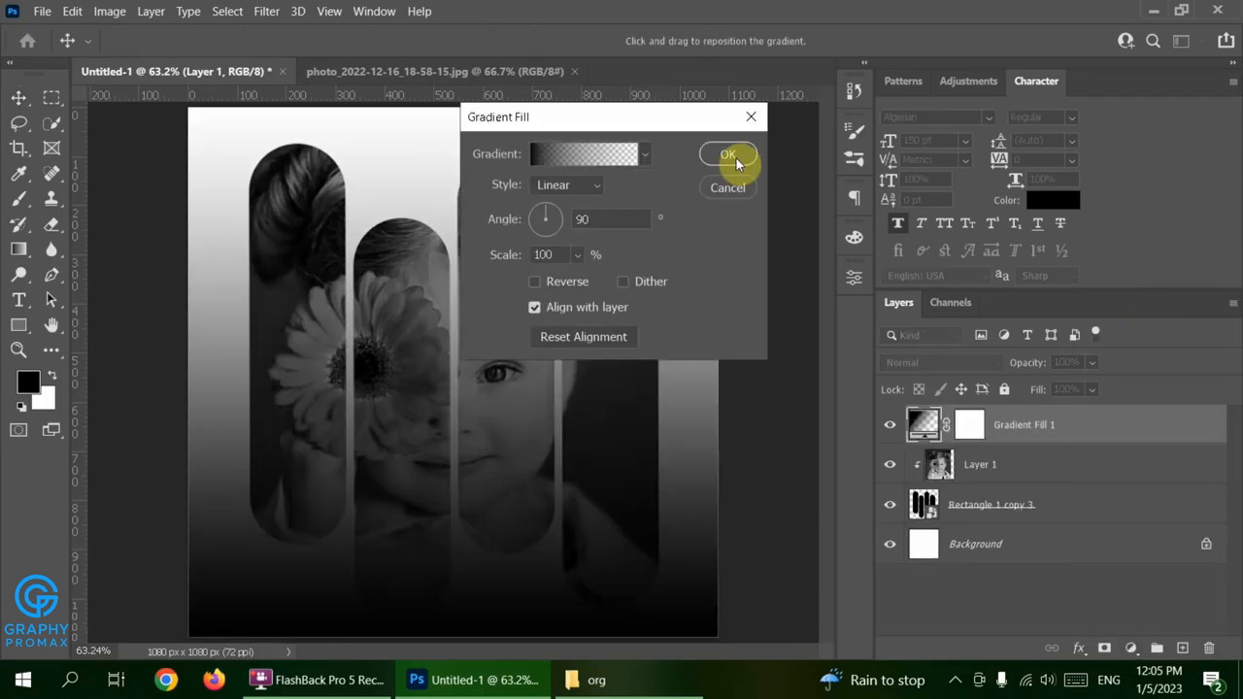
left_click(730, 157)
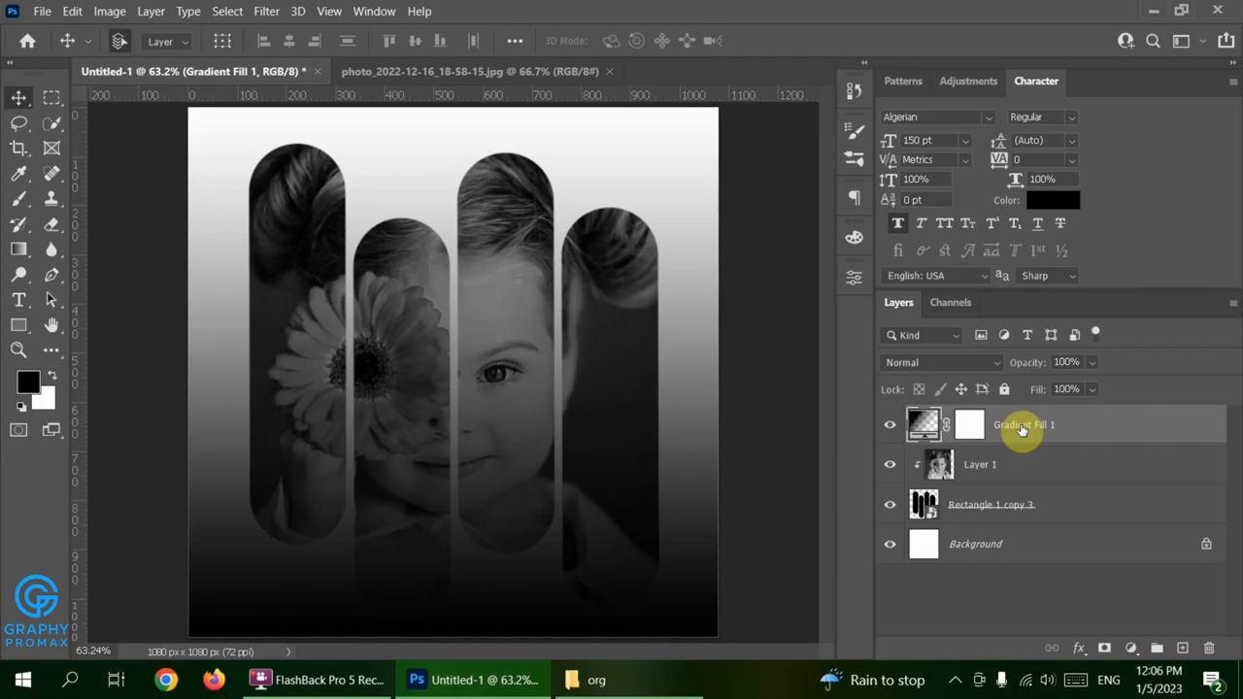
left_click_drag(1022, 430, 1002, 522)
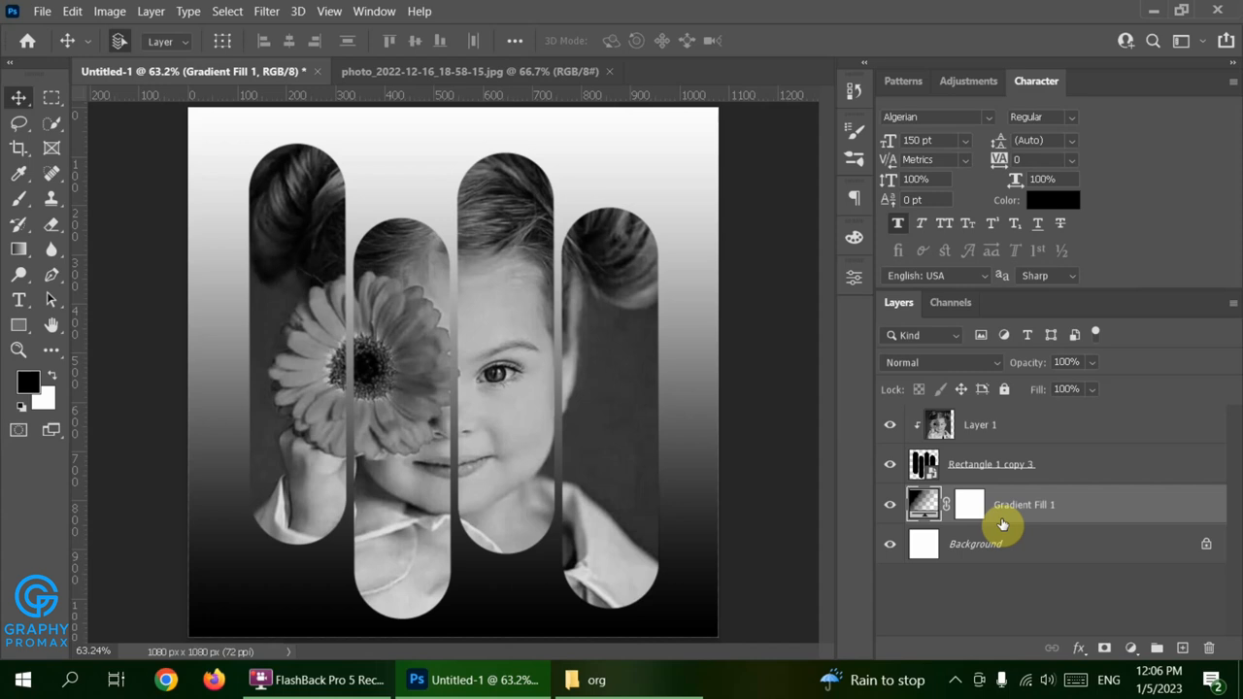
Step: Recolor the gradient fill's opaque starting color stop from black to pink f67dfa
double_click(917, 503)
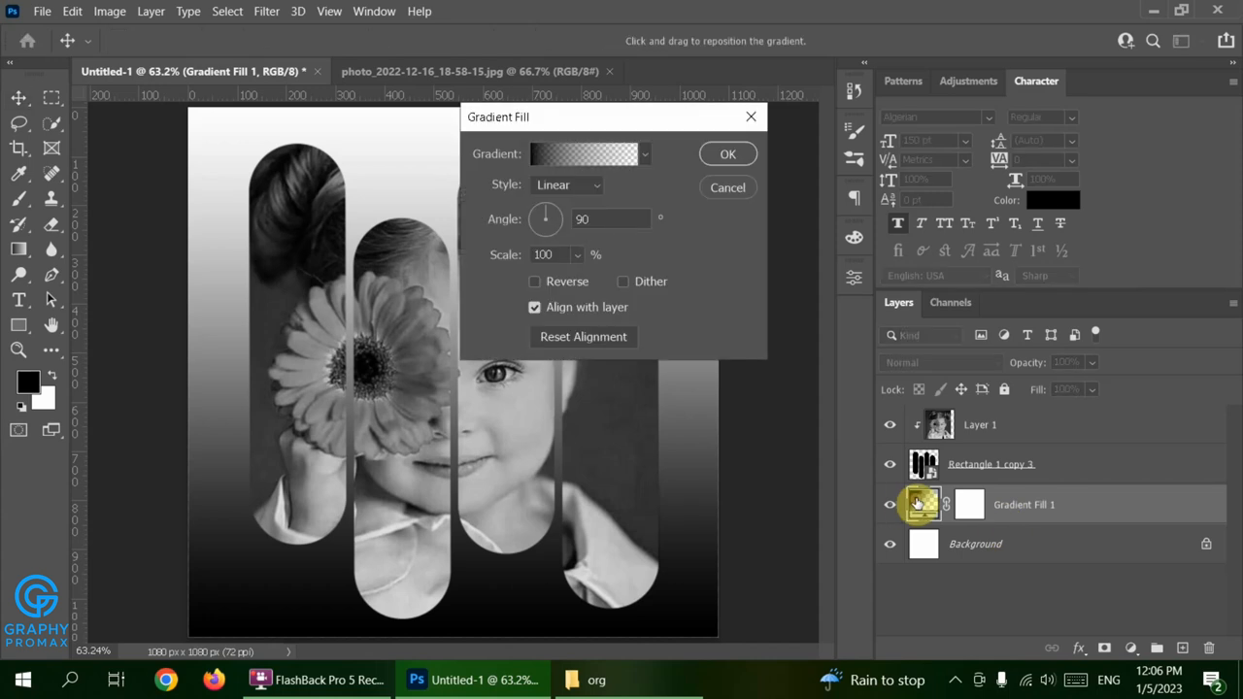
left_click(547, 158)
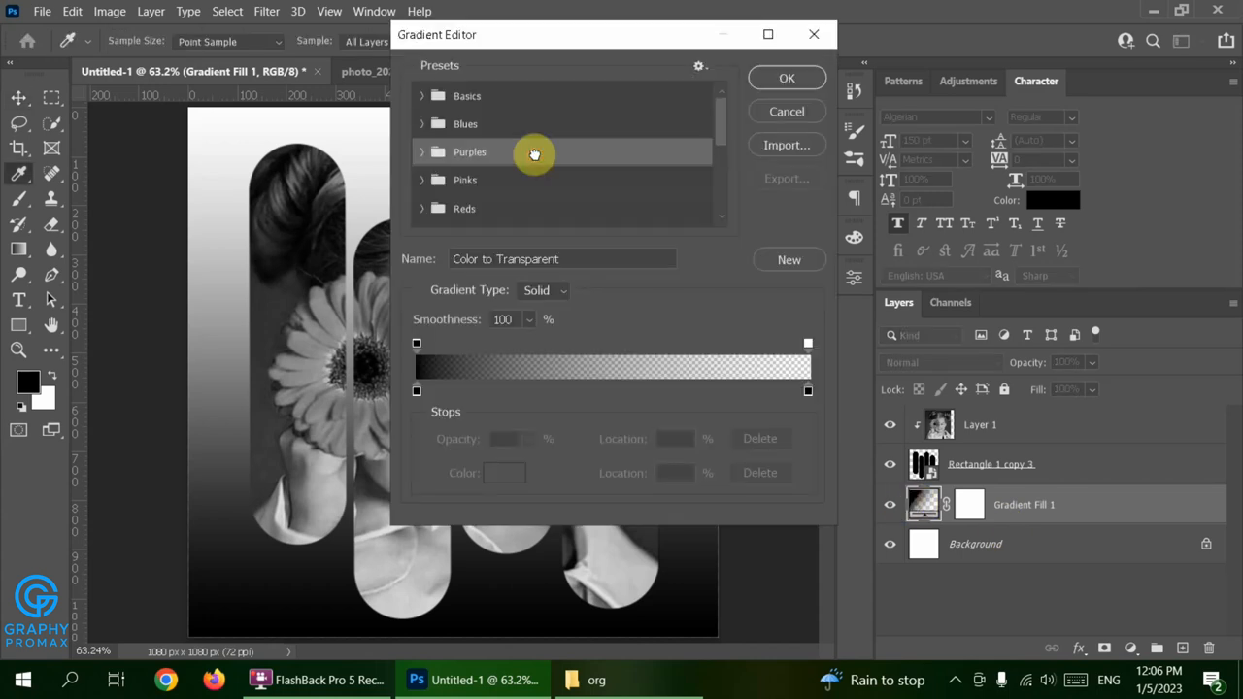
double_click(417, 392)
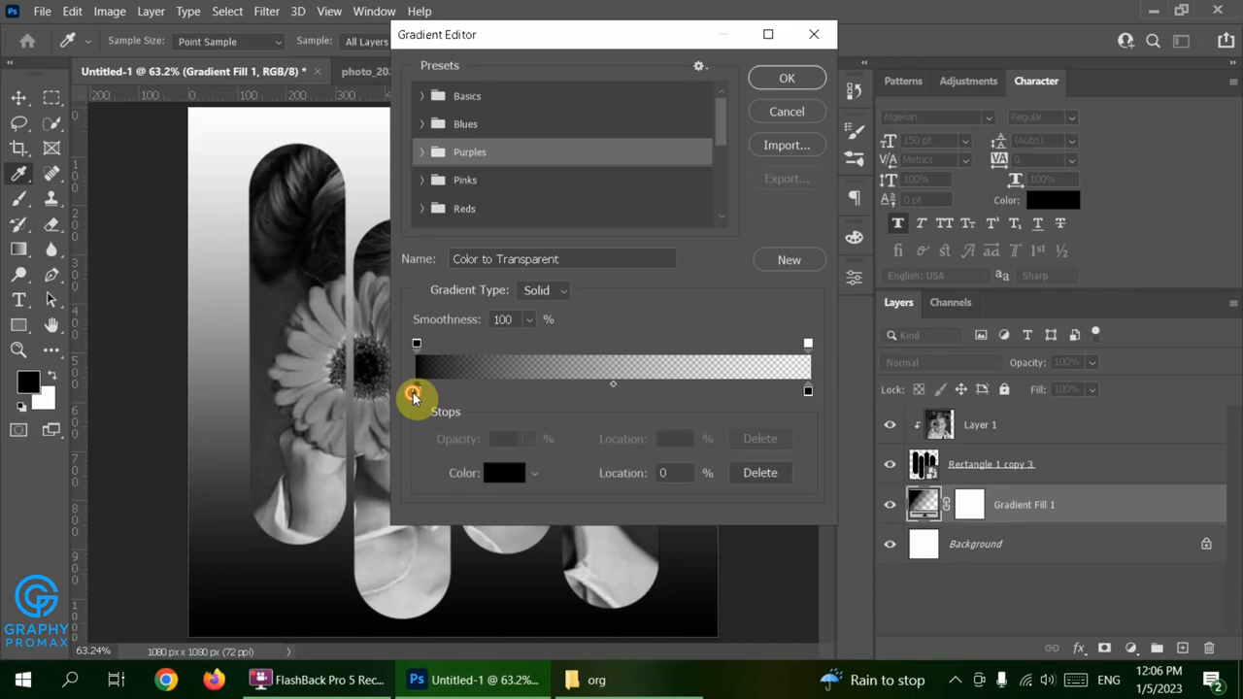
left_click(599, 230)
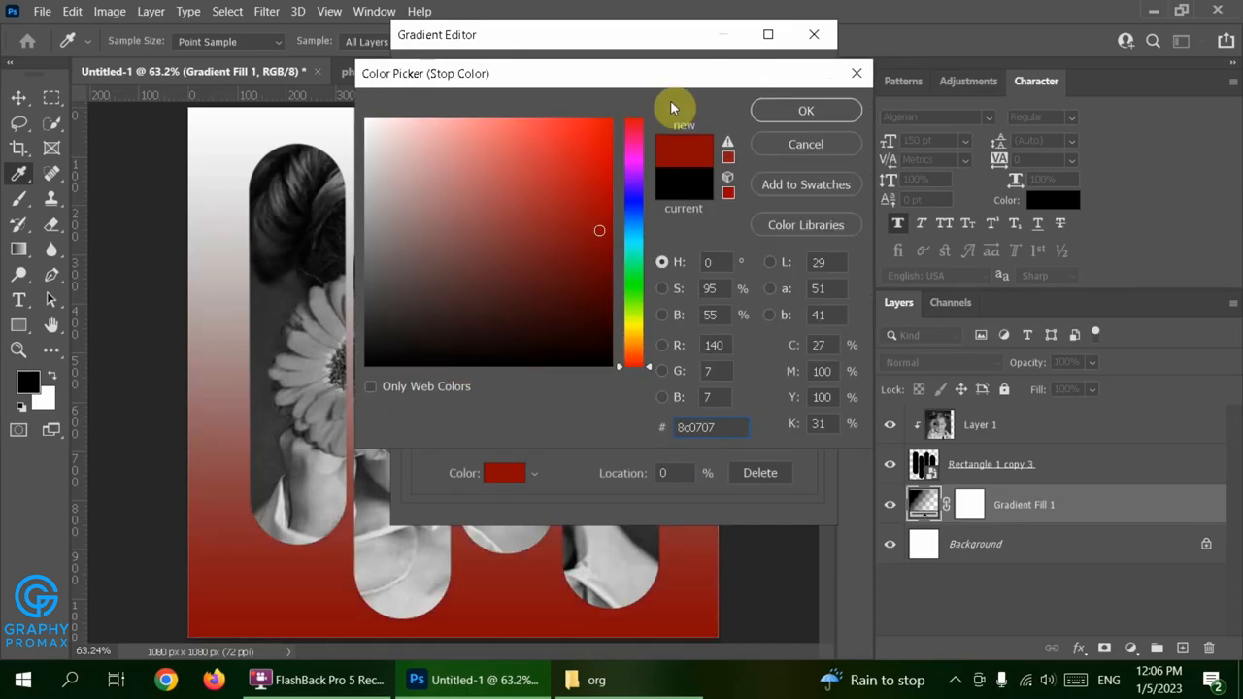
left_click_drag(692, 76, 896, 78)
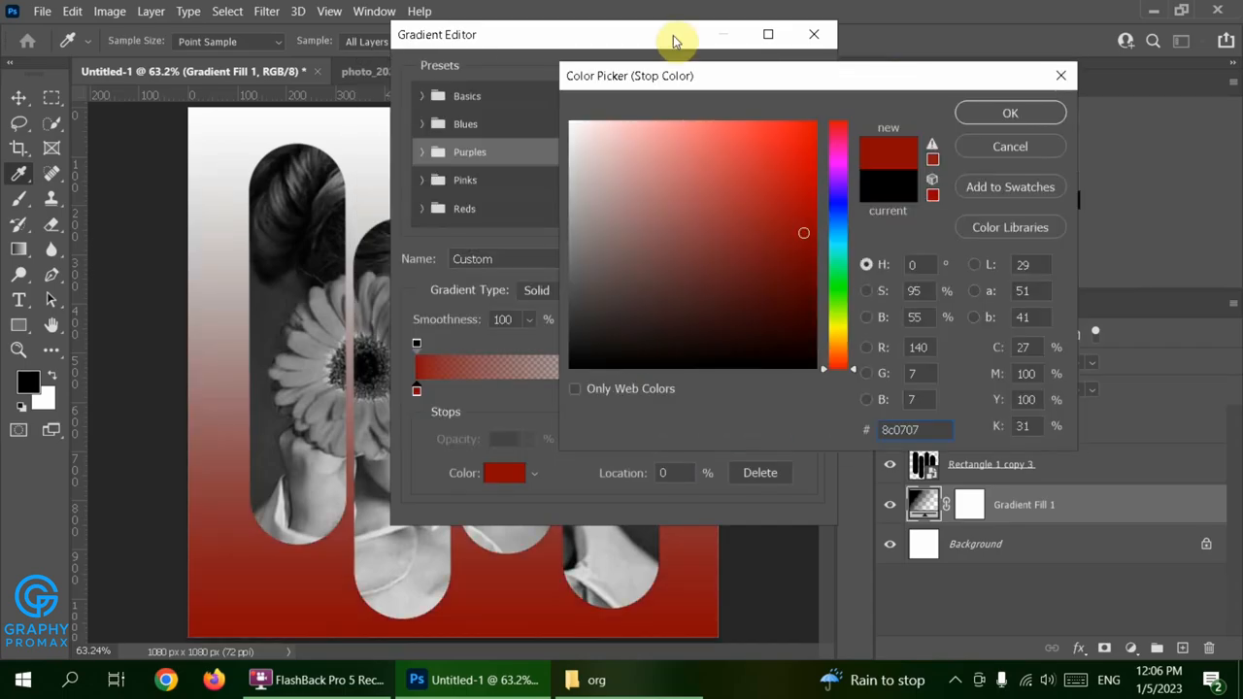
left_click(835, 207)
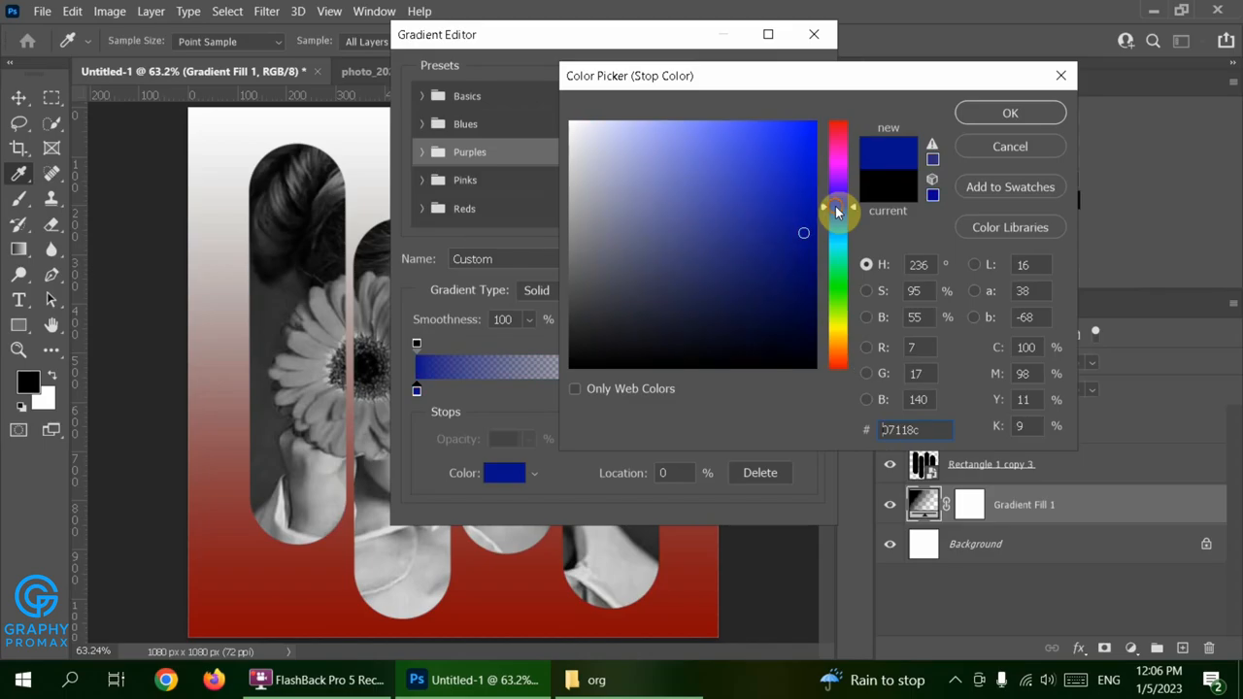
left_click(647, 127)
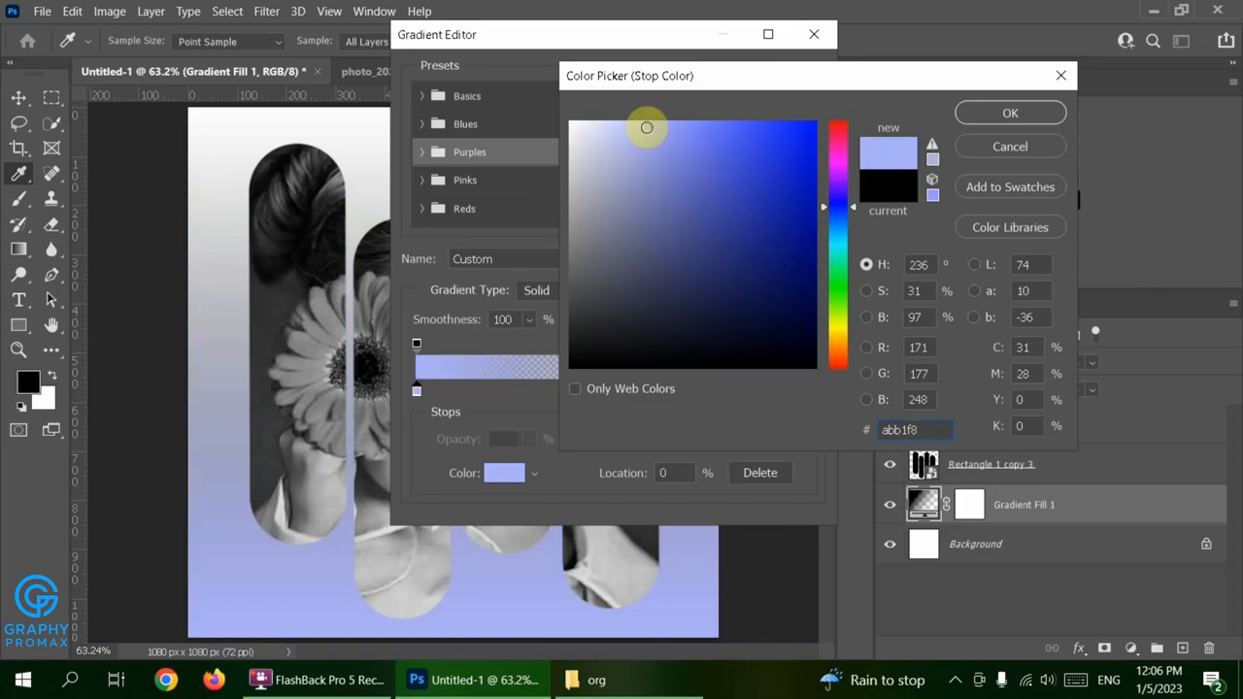
left_click(625, 132)
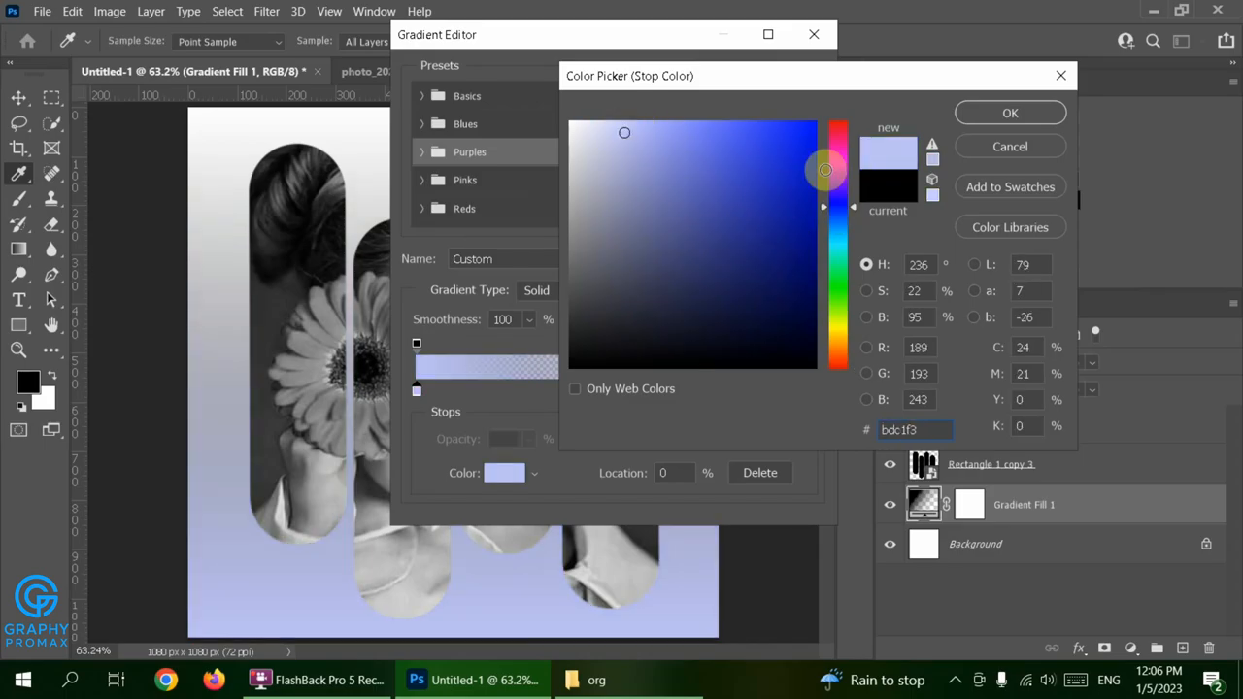
left_click(838, 165)
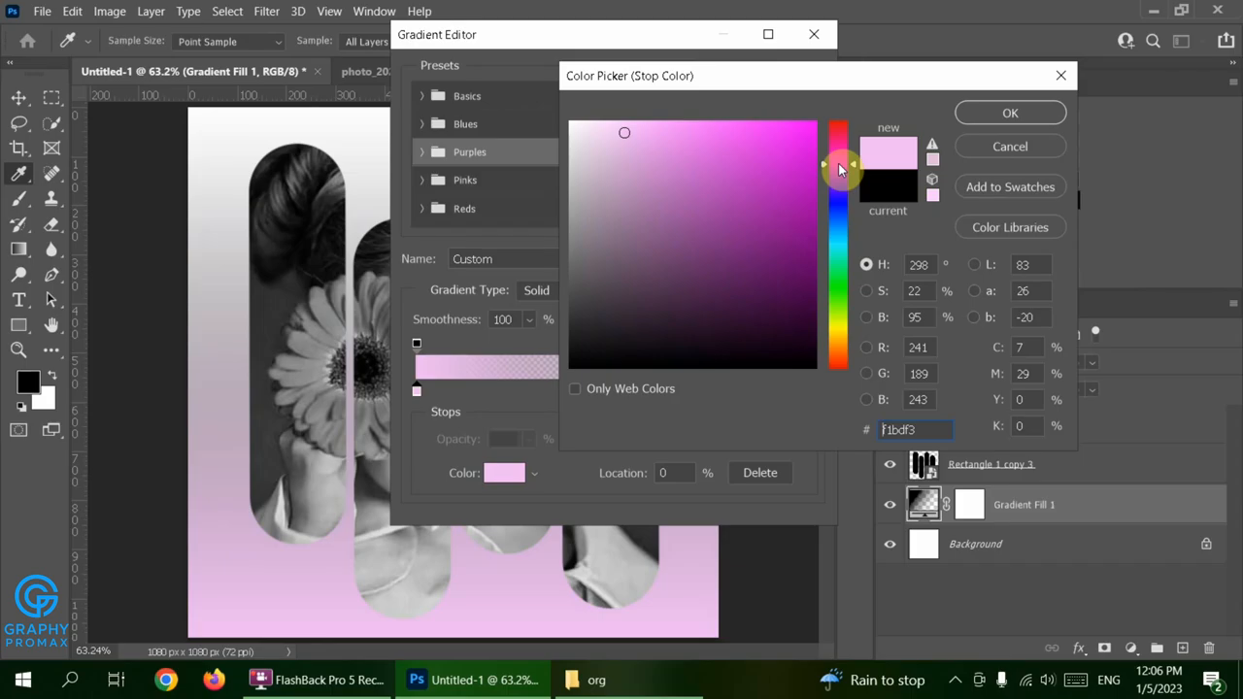
left_click(693, 127)
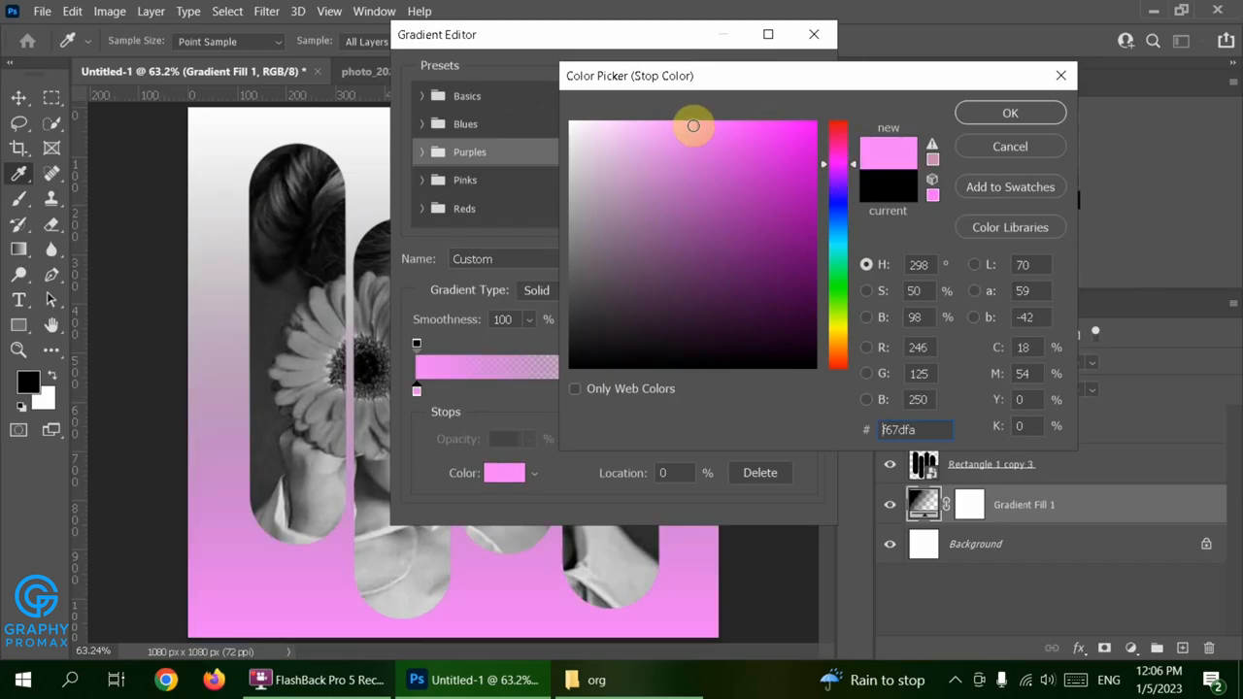
left_click(1026, 117)
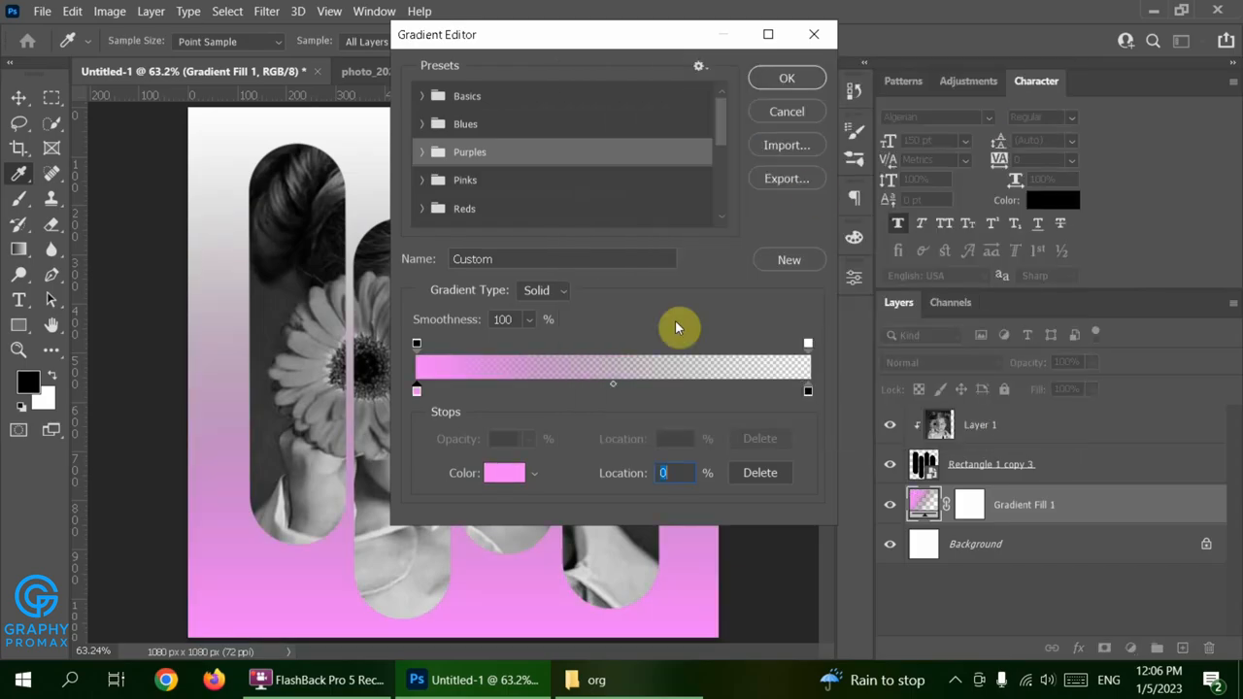
left_click(799, 78)
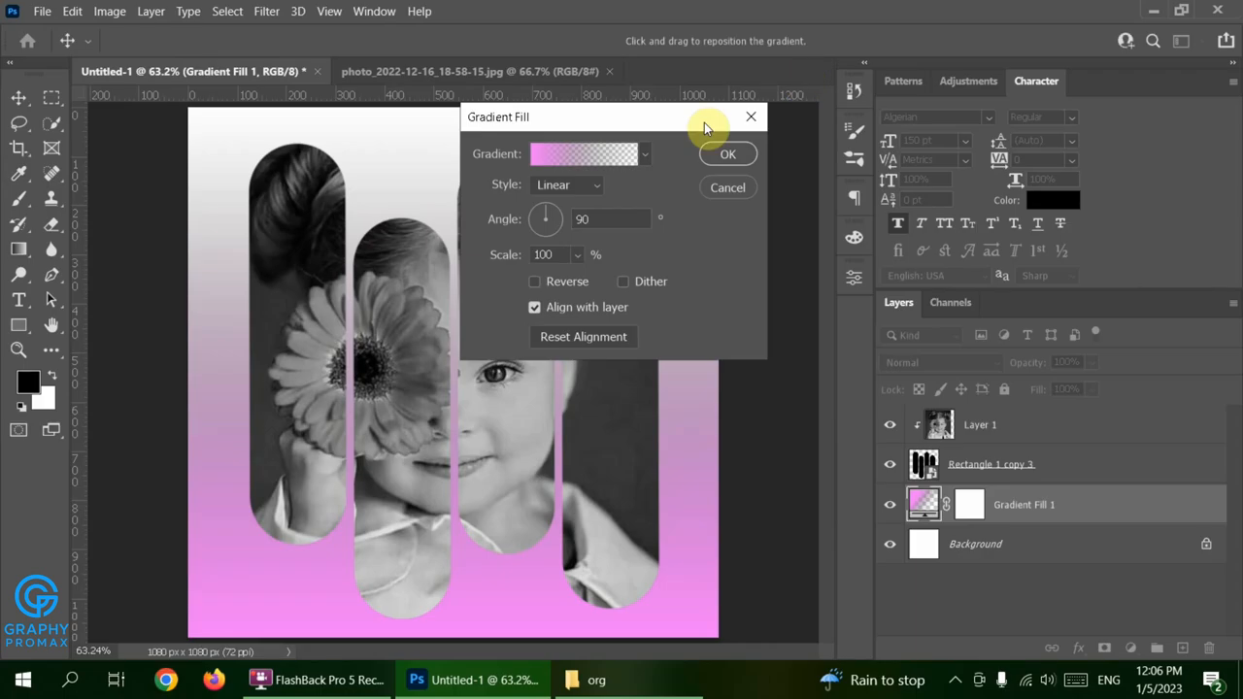
left_click(713, 153)
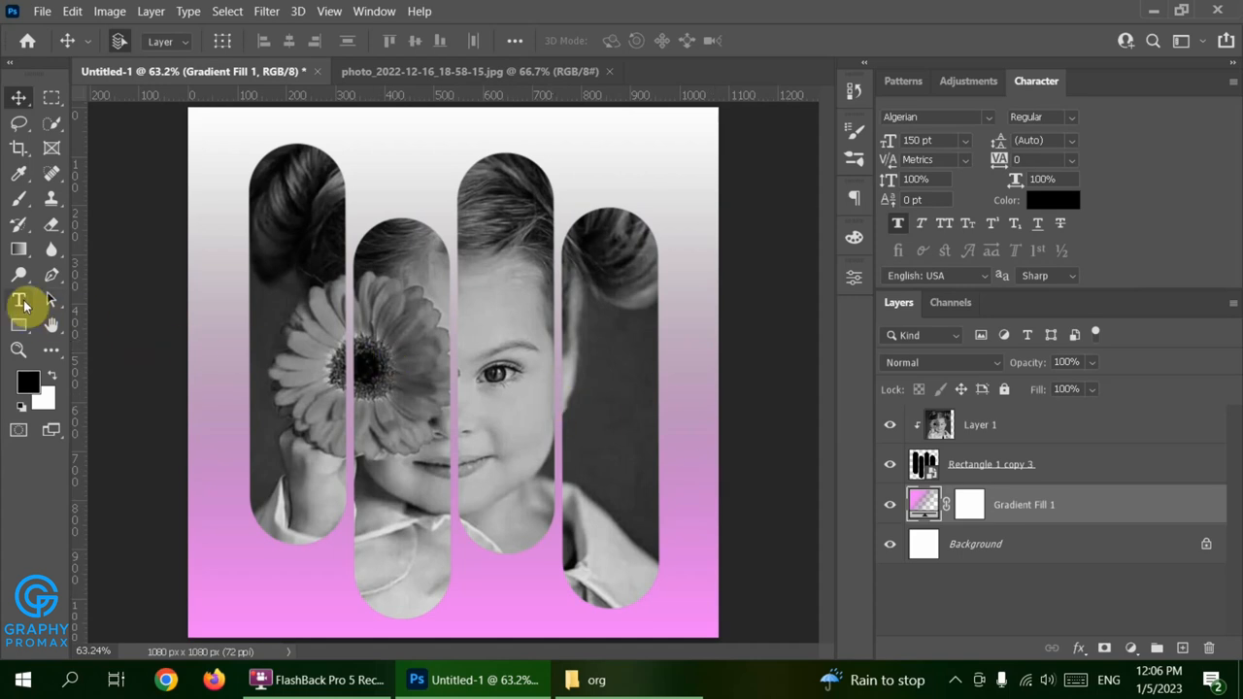
Step: Start a text layer reading "ha" over the girl's cheek and move it above the clipped portrait in the layer stack
left_click(21, 301)
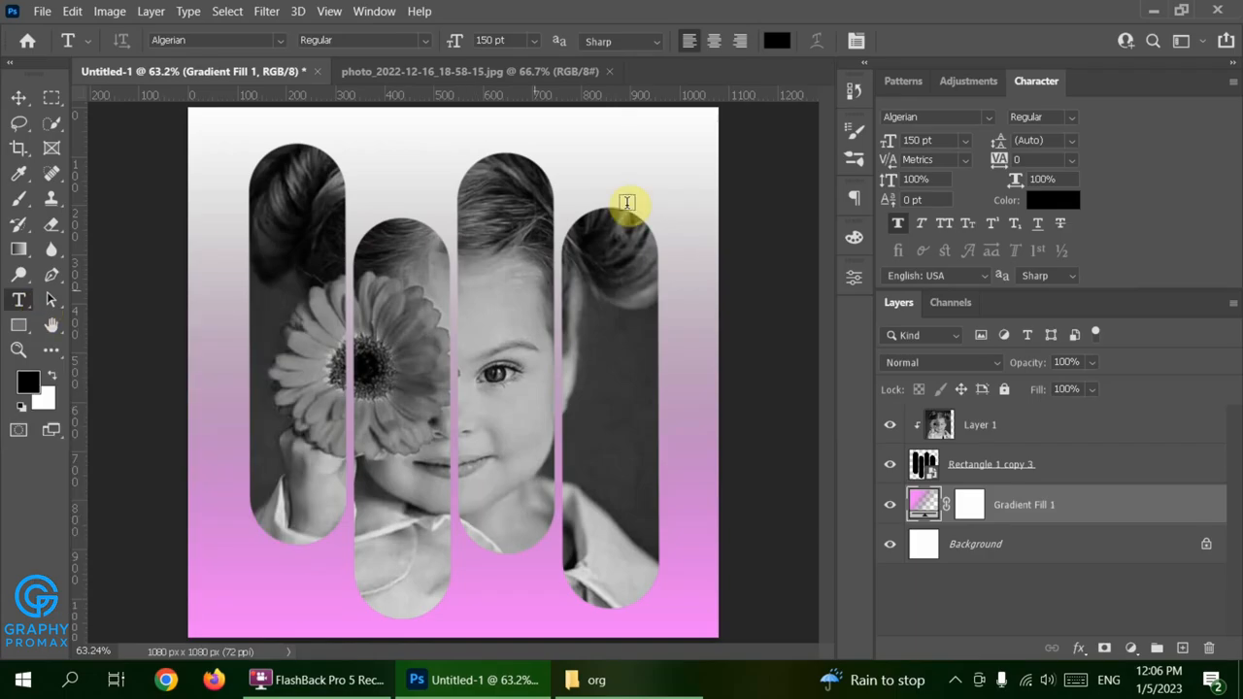
left_click(536, 445)
key("BackSpace")
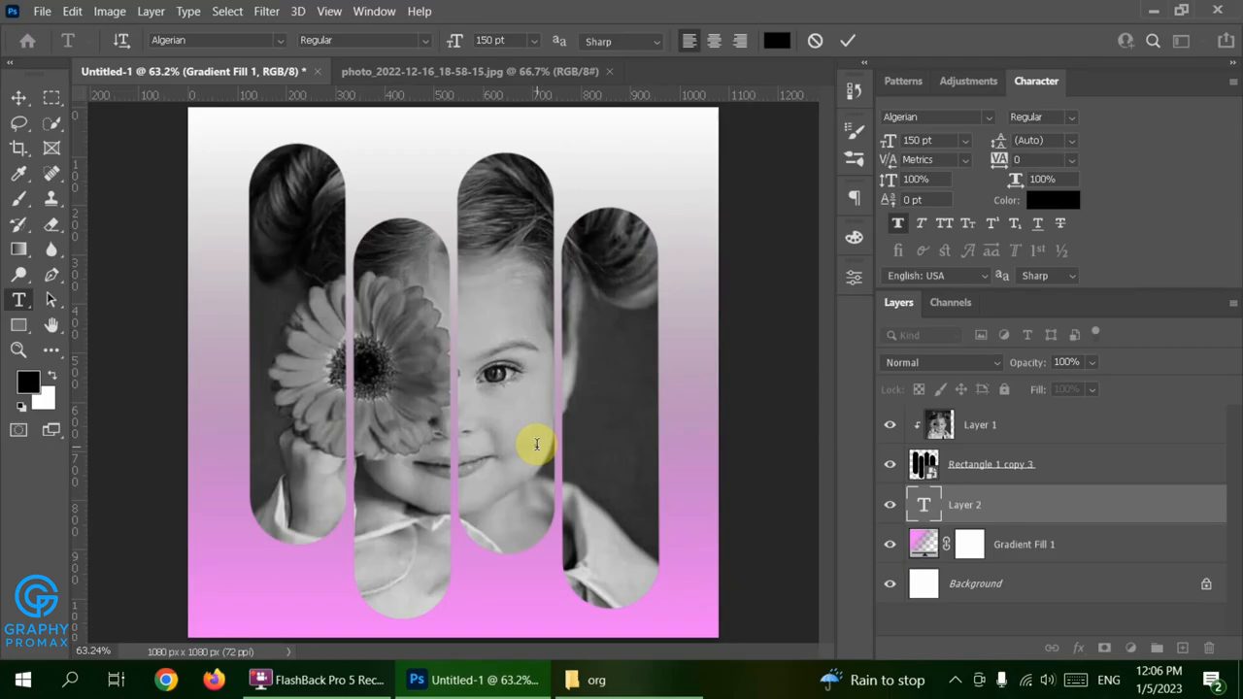
type("ha")
left_click(991, 502)
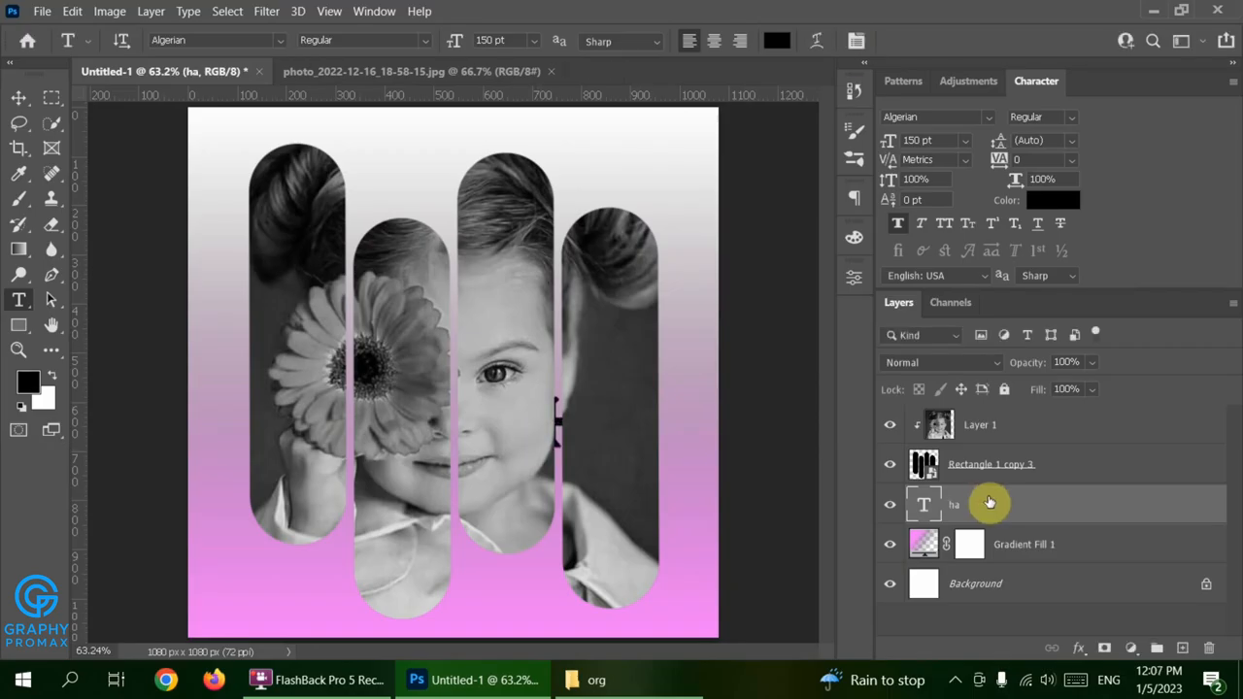
left_click_drag(990, 502, 946, 431)
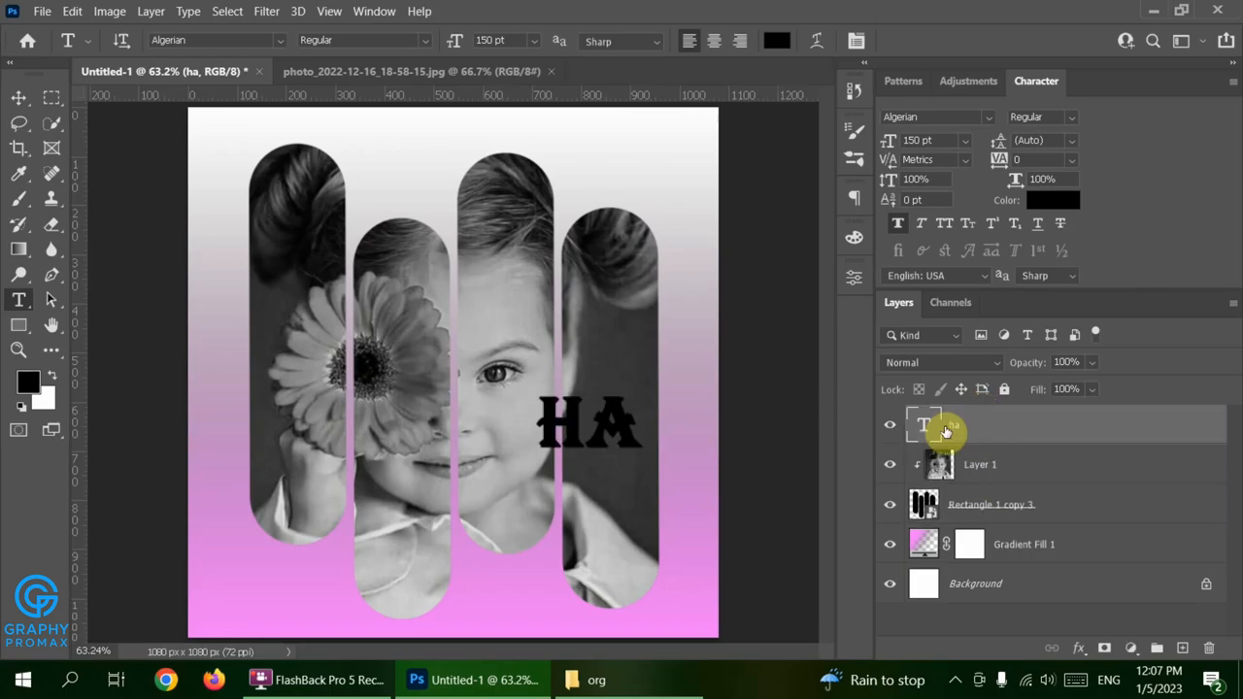
Step: Complete the text so it reads "happy childrens day!"
left_click(636, 419)
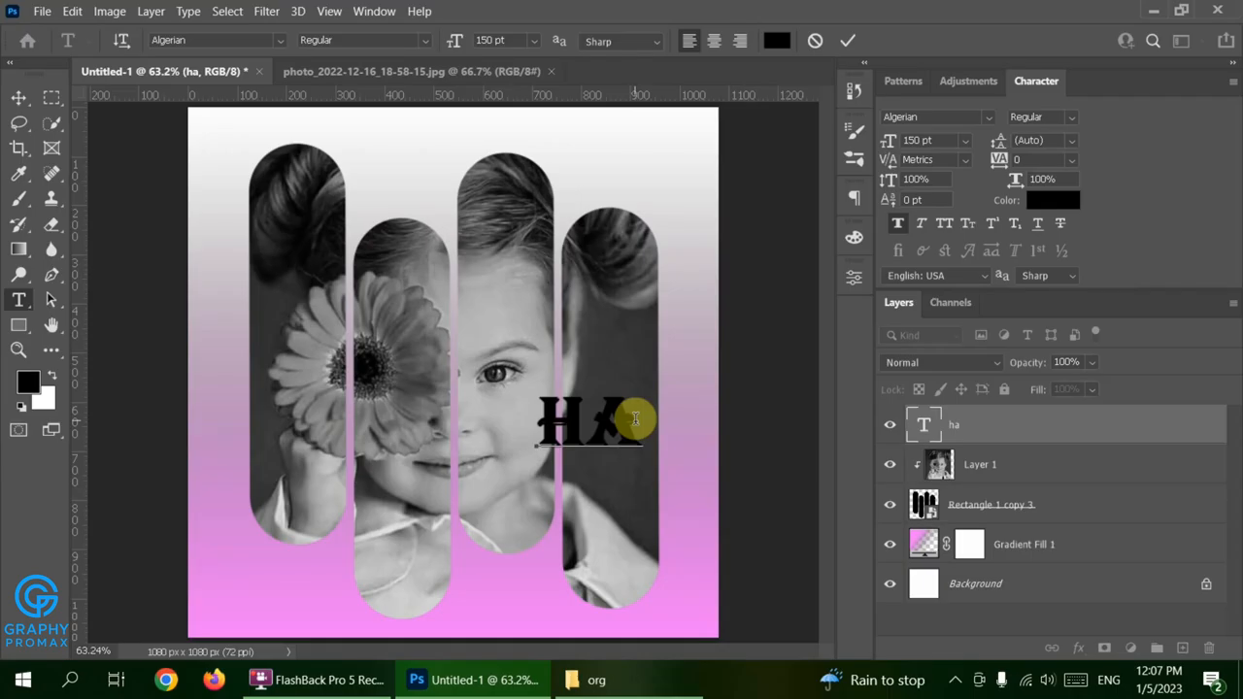
type("pp")
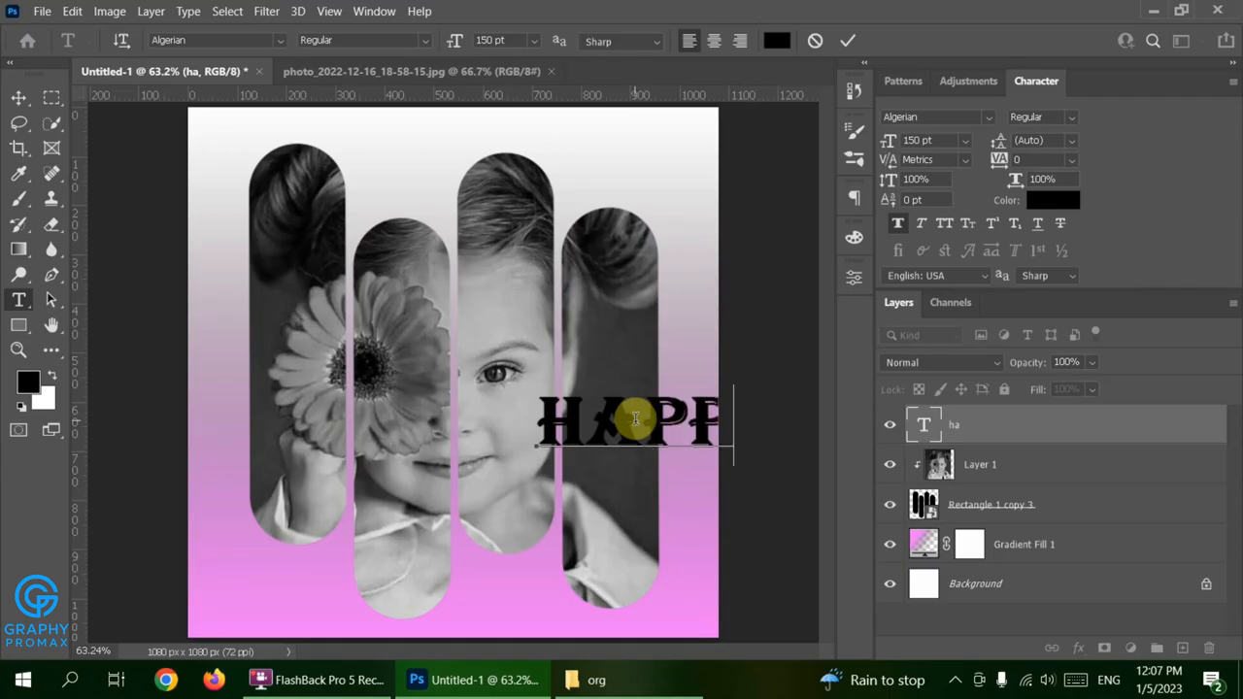
type("y childrens day!")
left_click(847, 40)
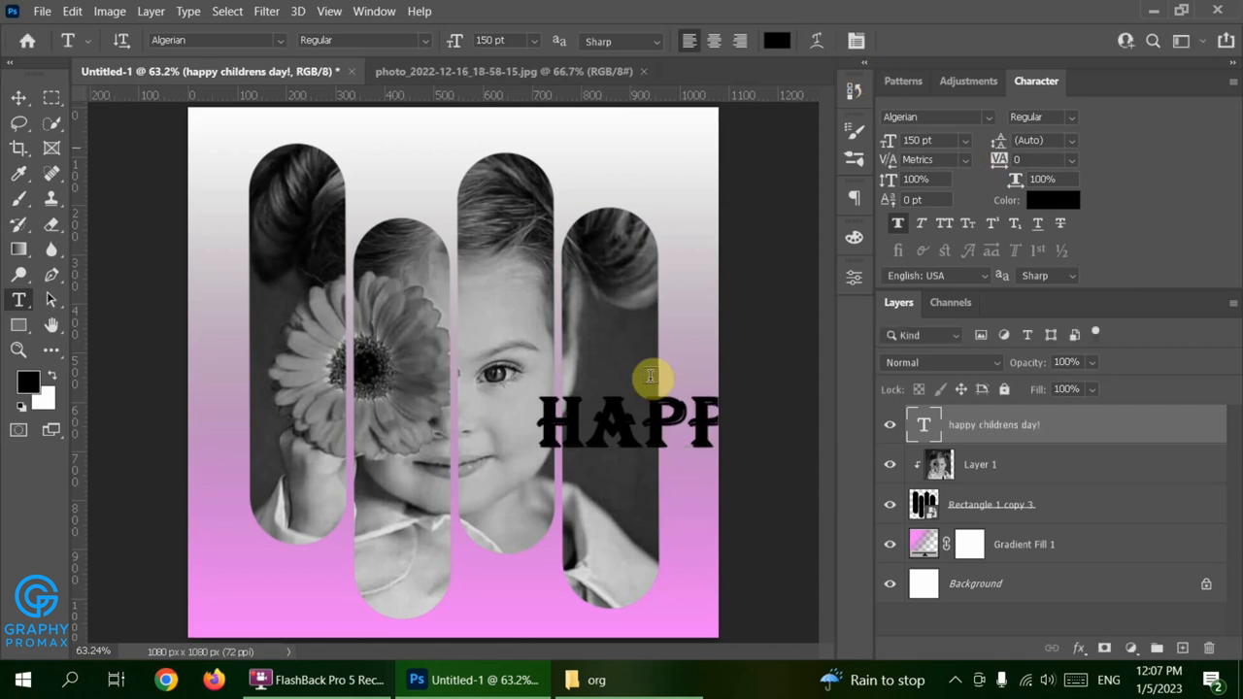
Step: Move the greeting text over the lower ends of the bars, narrow it to about 49% width and centre it horizontally on the poster
left_click(628, 466, "ctrl")
left_click_drag(627, 437, 270, 593)
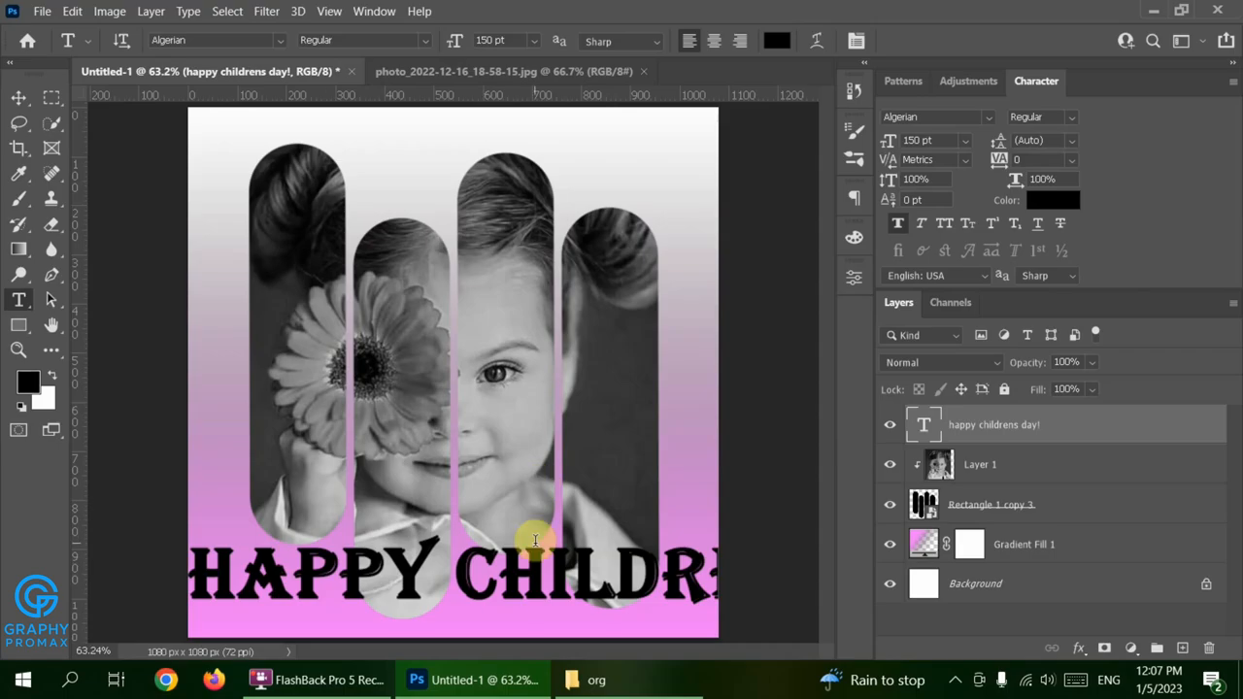
key("ctrl+t")
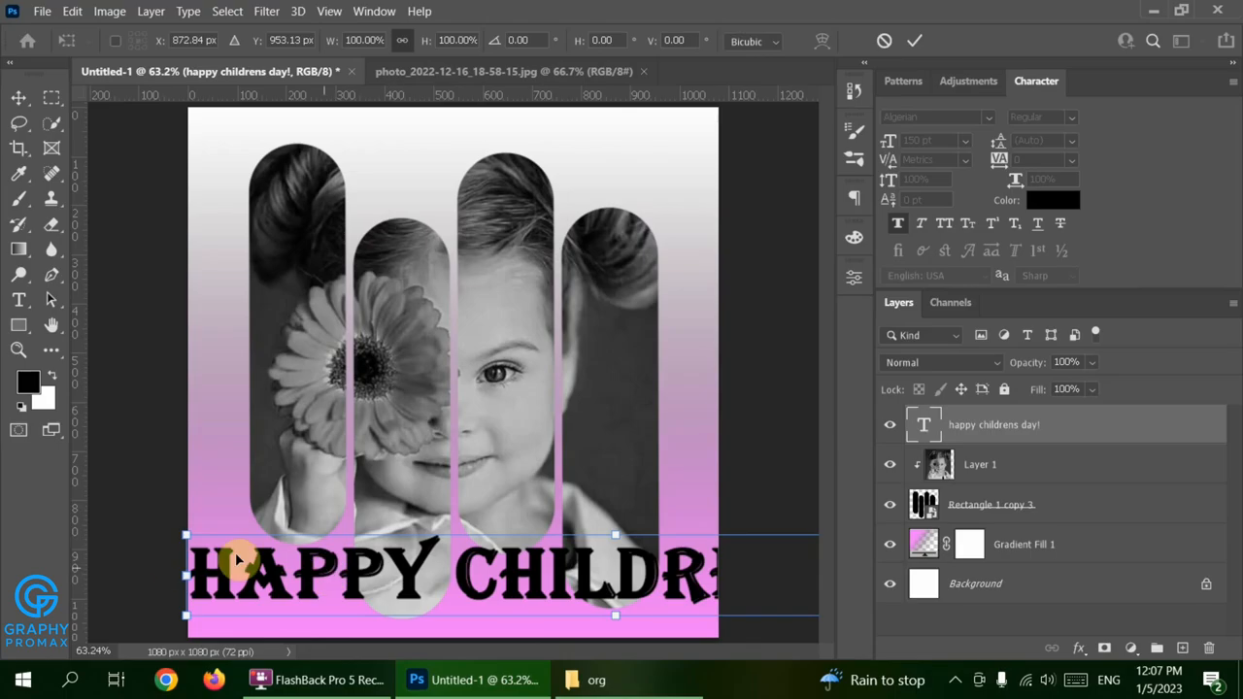
left_click_drag(184, 575, 433, 568)
left_click_drag(566, 550, 382, 586)
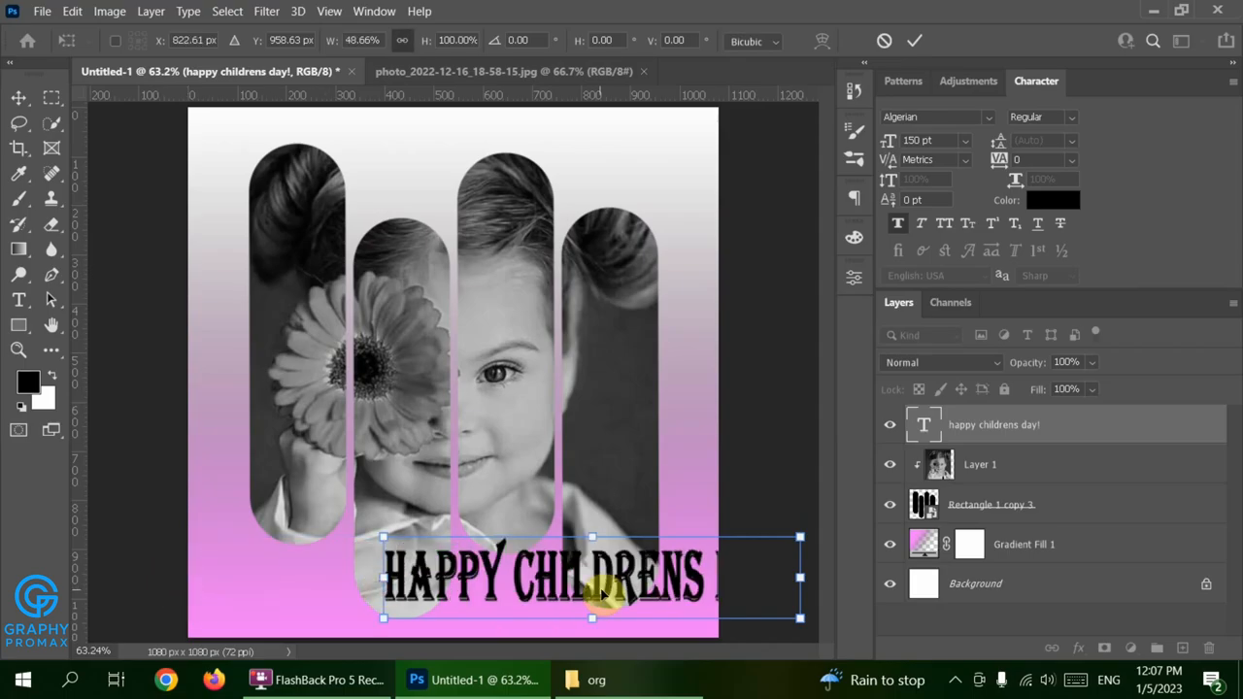
left_click_drag(604, 595, 460, 598)
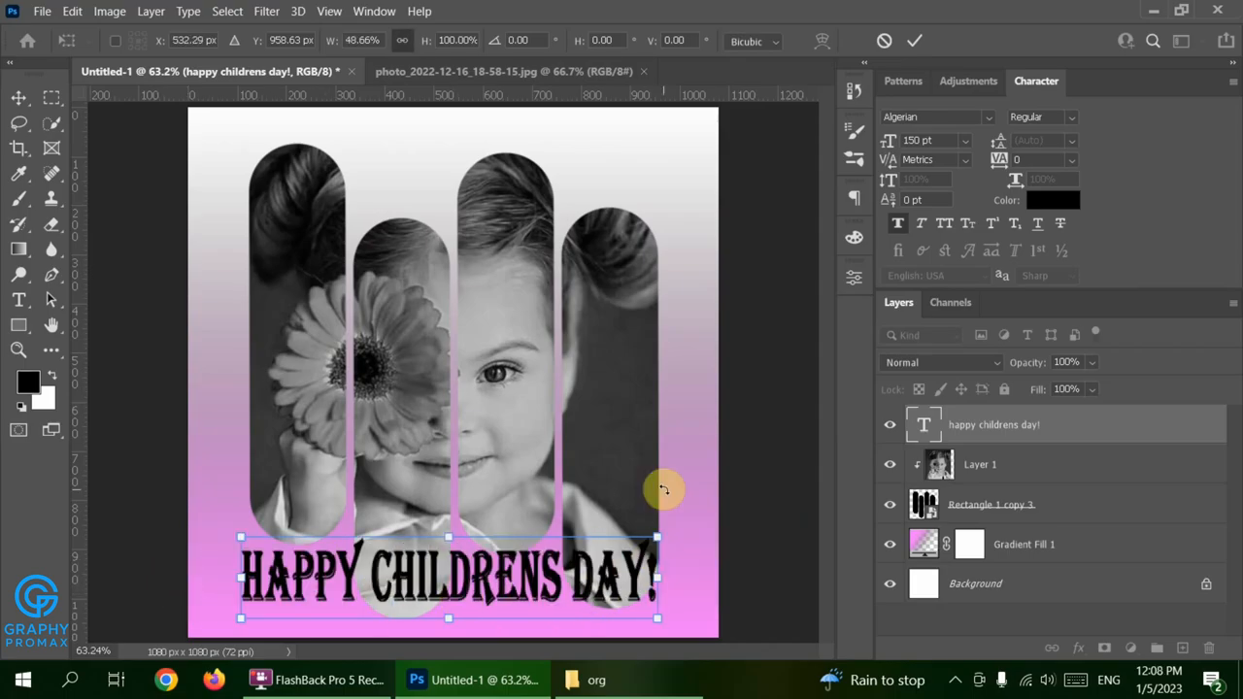
key("Return")
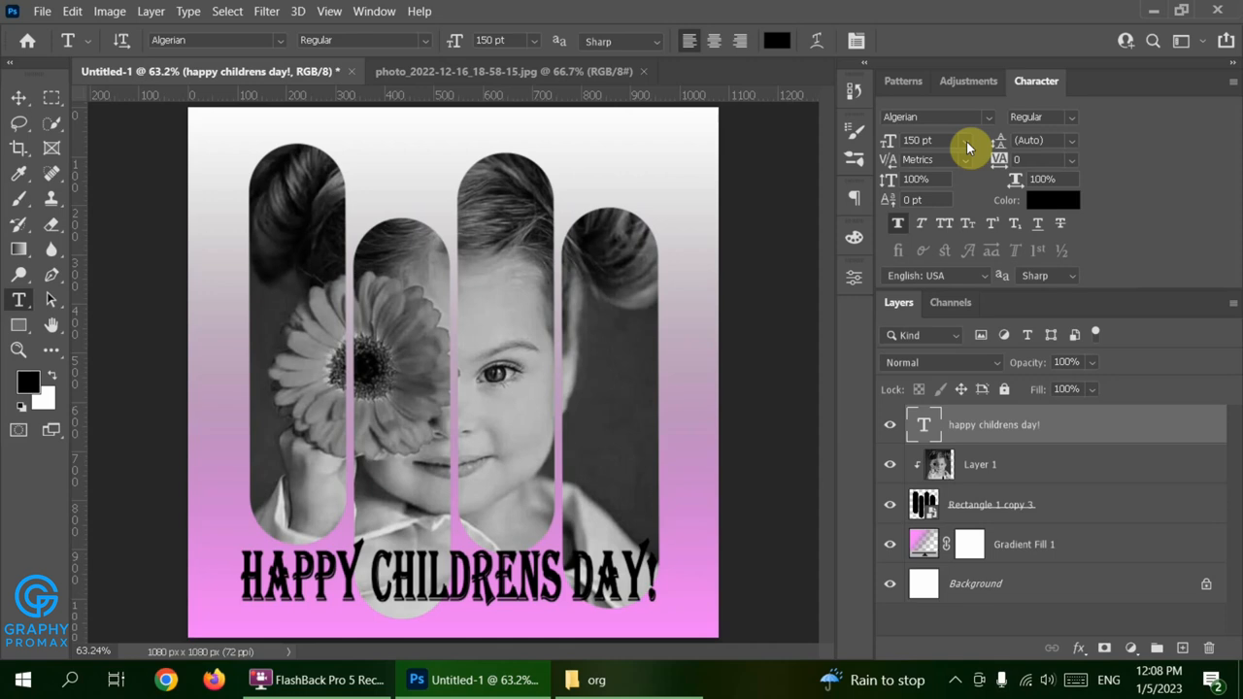
Step: Change the greeting's font to Copperplate Gothic Bold and lower its layer to 79% opacity and 95% fill
left_click(989, 117)
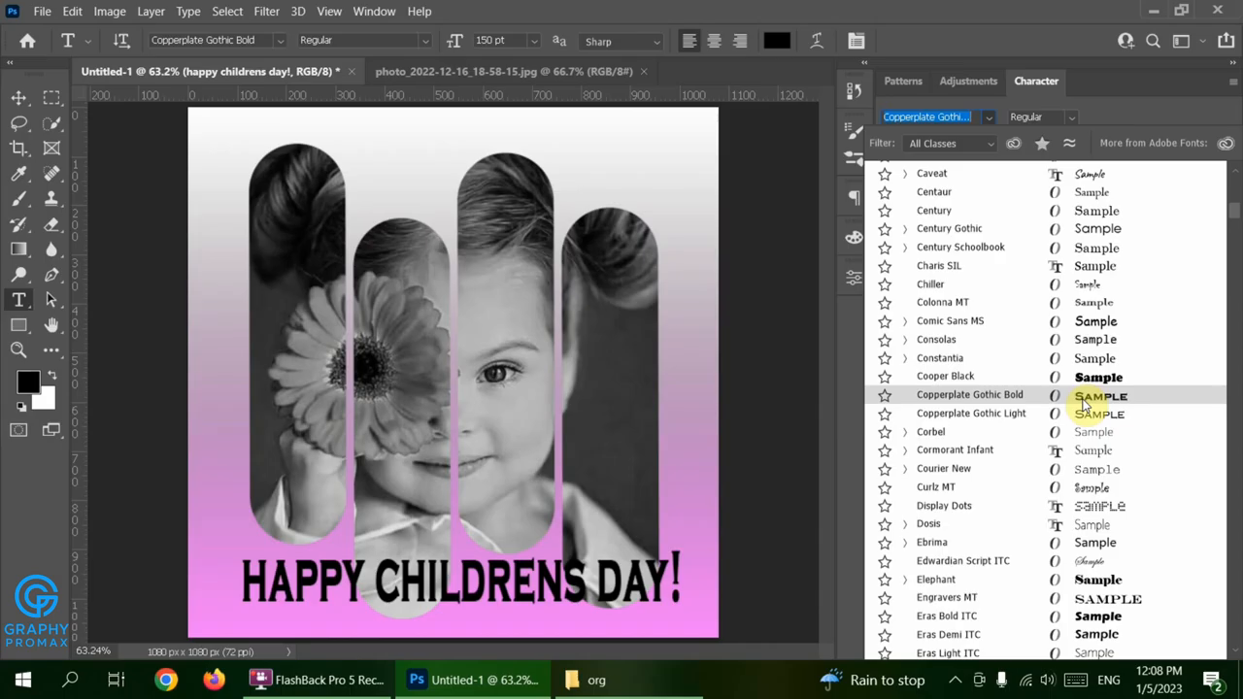
left_click(1085, 396)
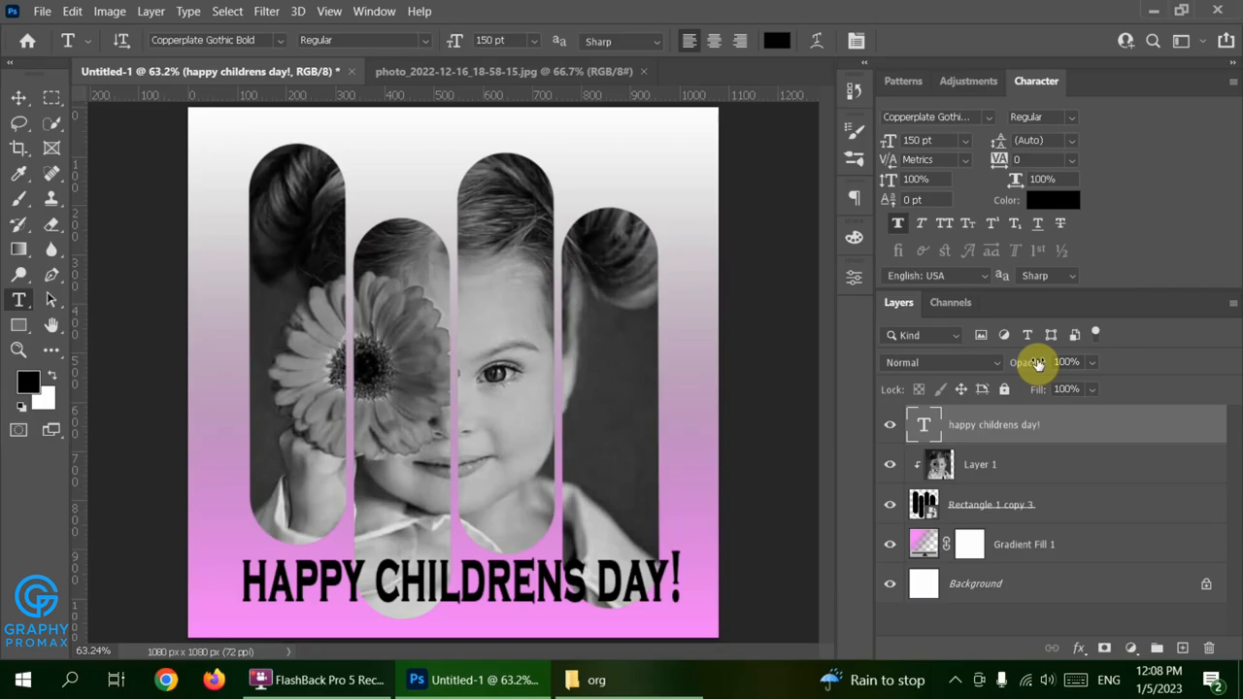
left_click_drag(1037, 363, 1031, 391)
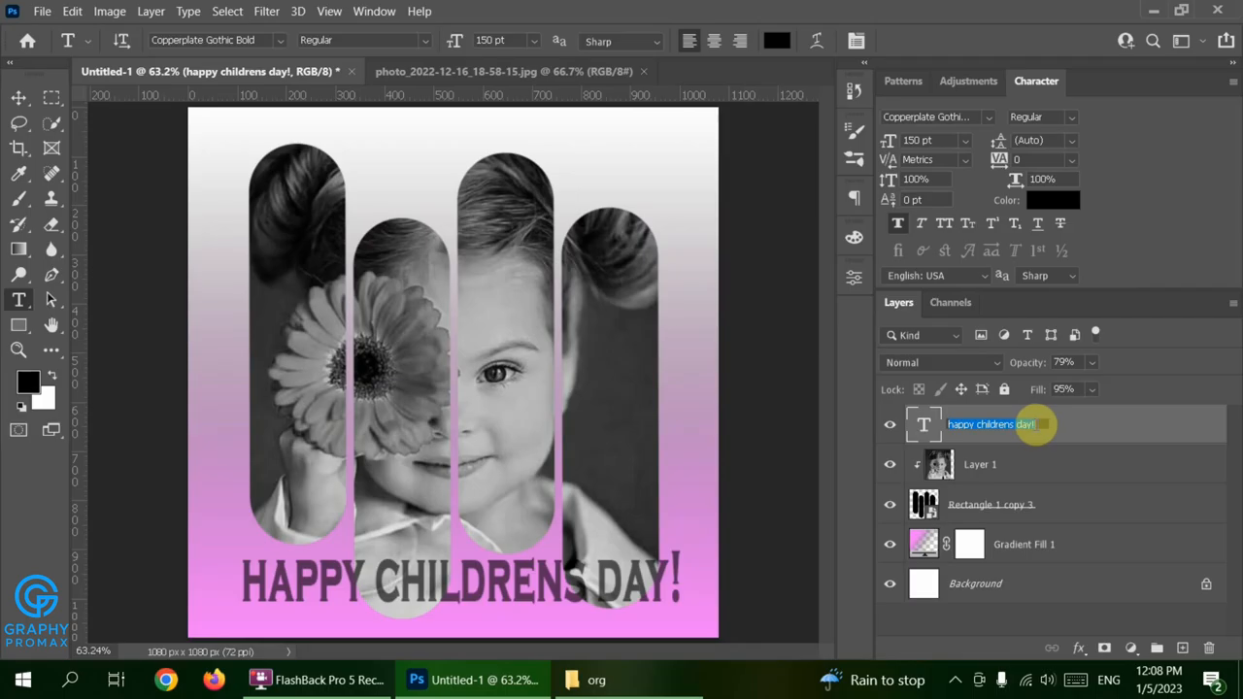
Step: Add a drop shadow to the greeting text layer with a distance of 37 px and a size of 8 px
double_click(1055, 430)
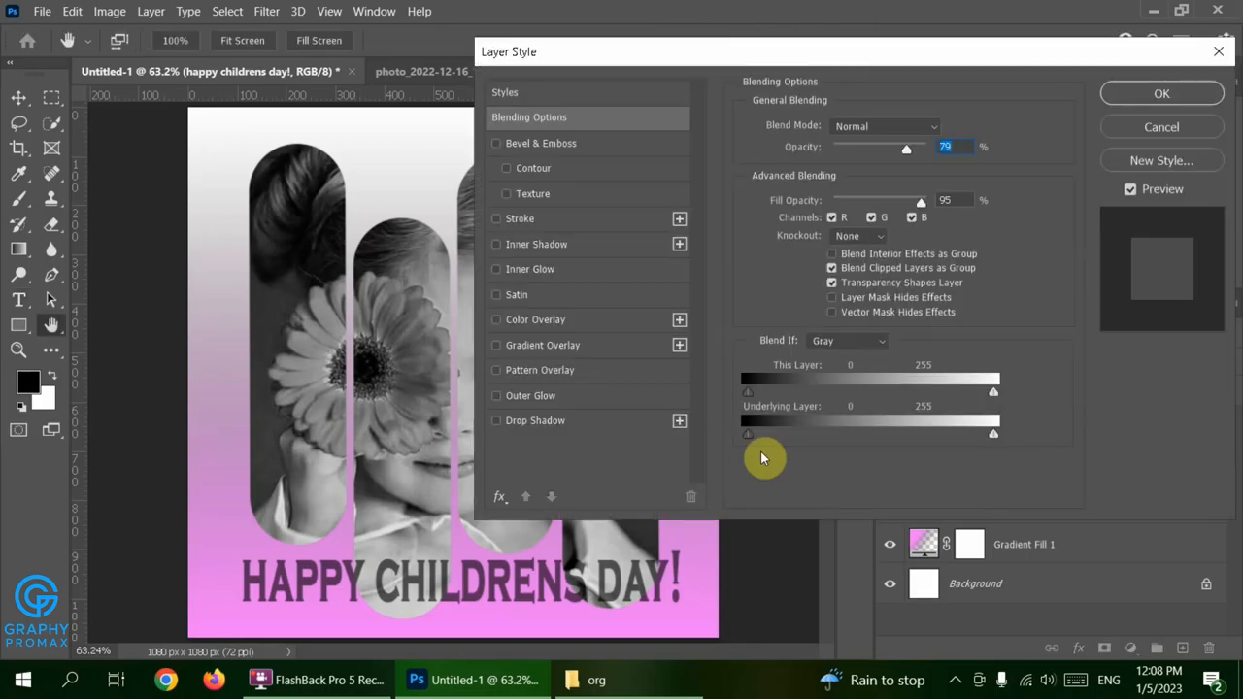
left_click(573, 424)
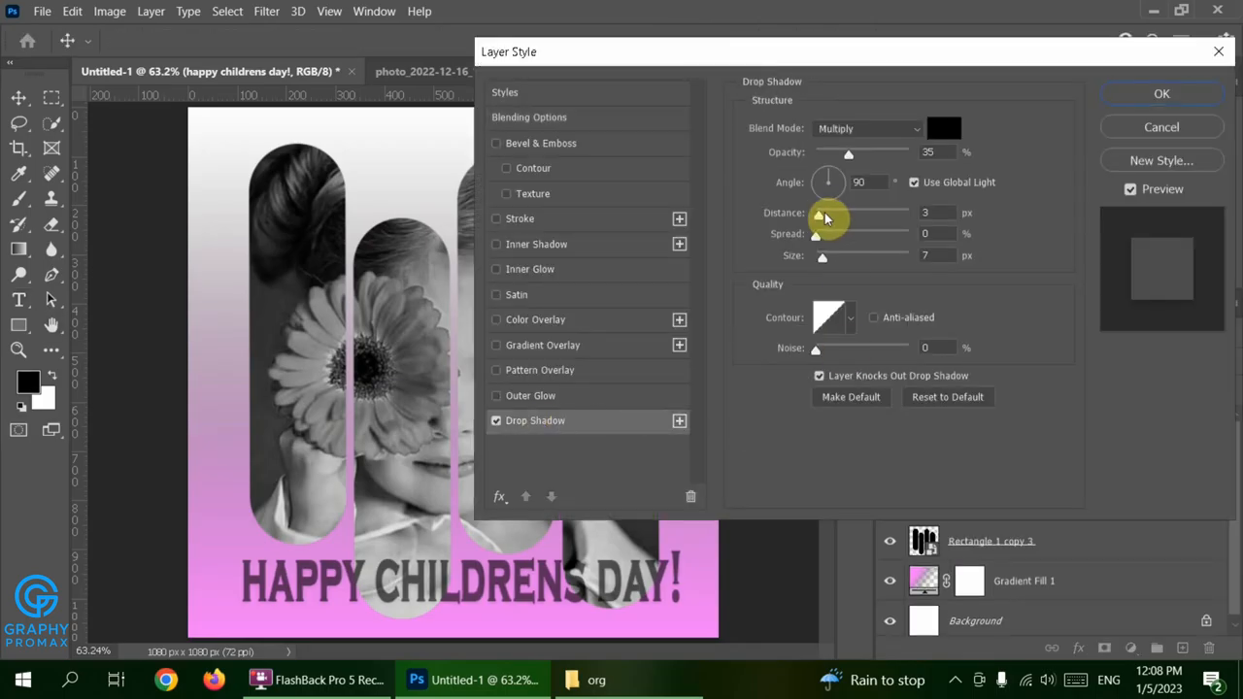
left_click_drag(826, 214, 823, 260)
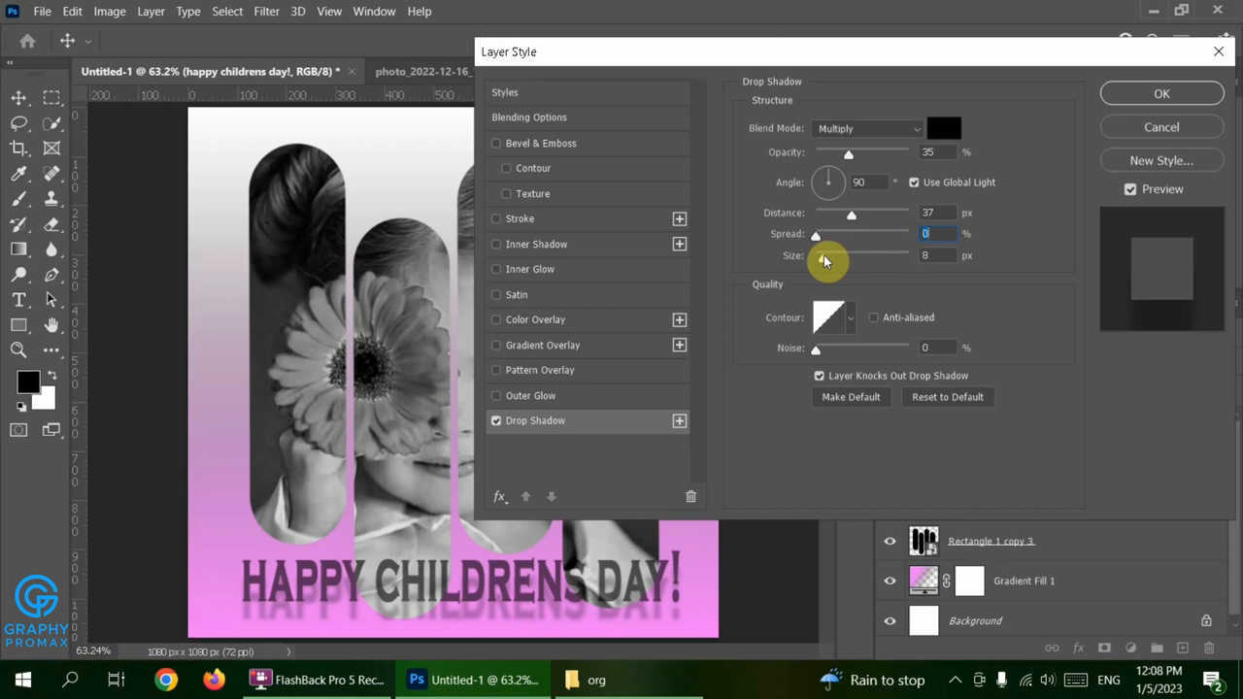
Step: Bend the drop shadow's contour into a custom curve with a point at about 68% input and 61% output, and apply the layer style
left_click(841, 321)
left_click_drag(590, 260, 618, 255)
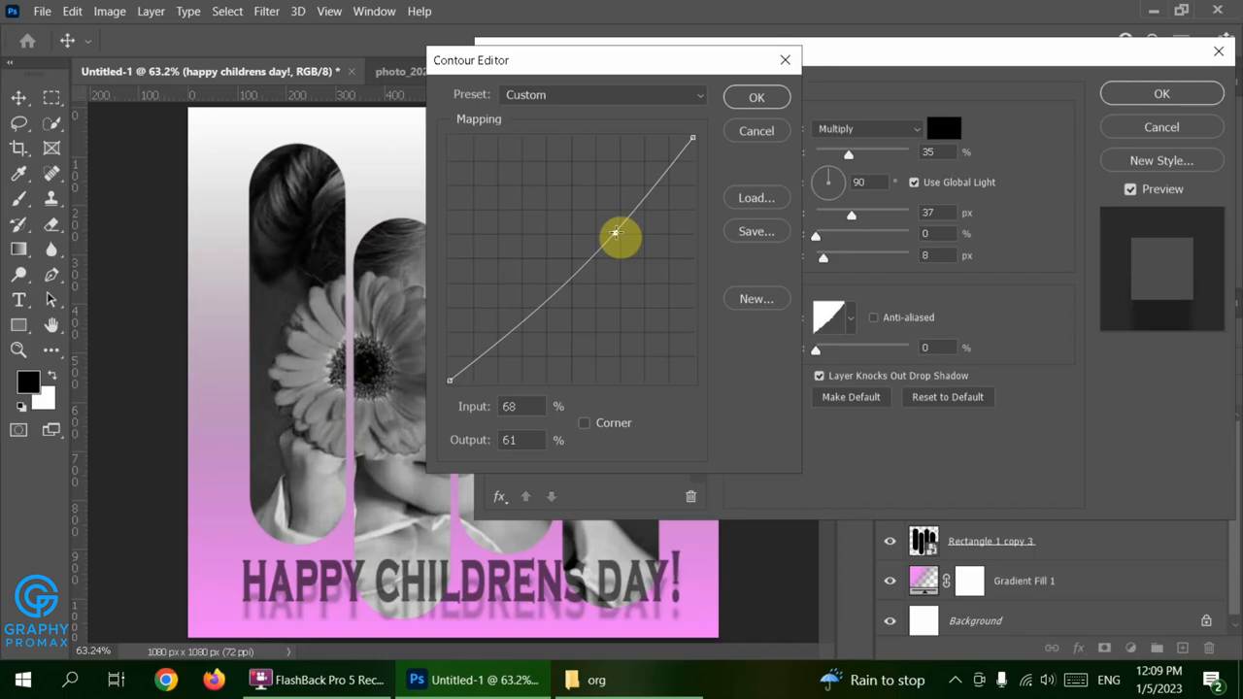
left_click(771, 101)
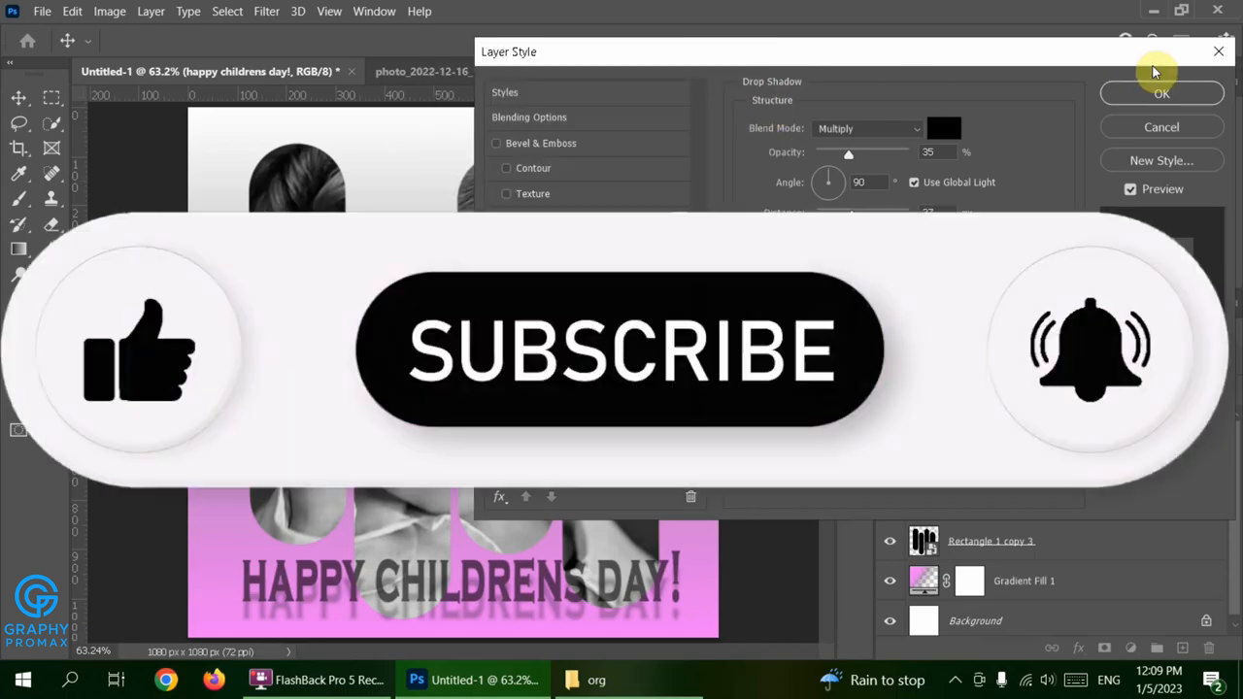
left_click(1161, 93)
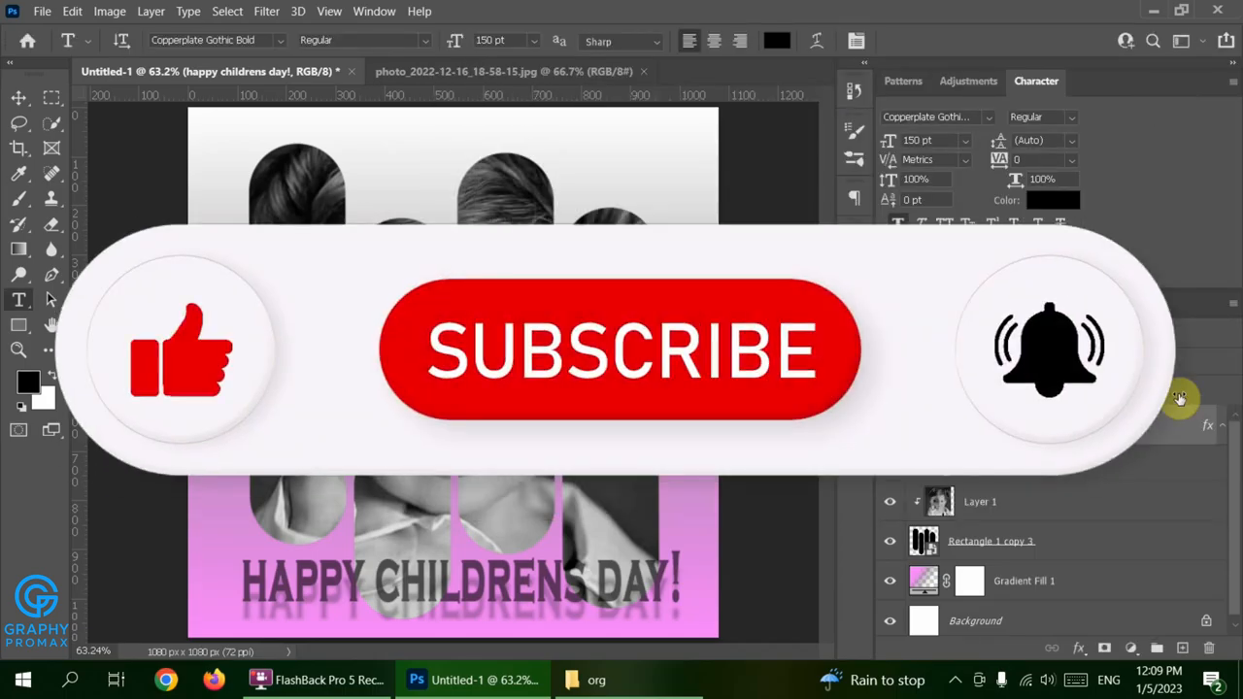